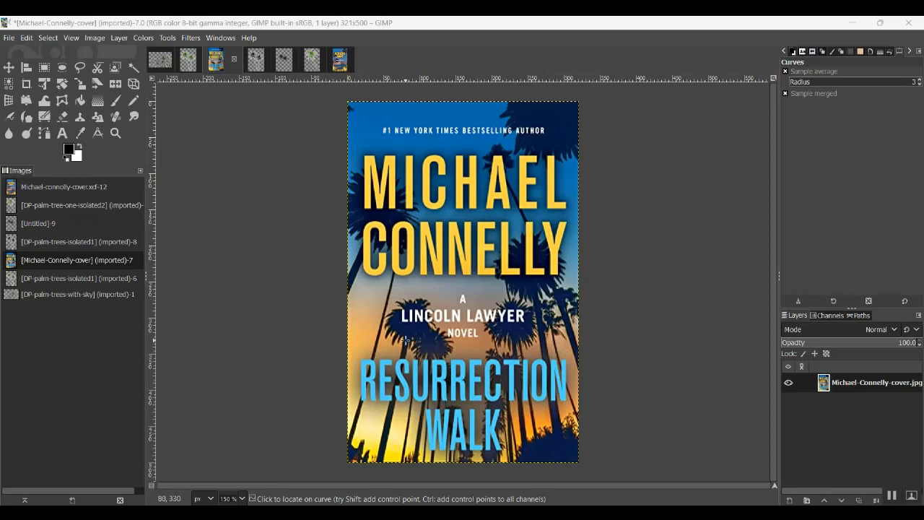
# Compare the original Resurrection Walk book cover with the recreated Resurrection Story cover
pyautogui.click(342, 62)
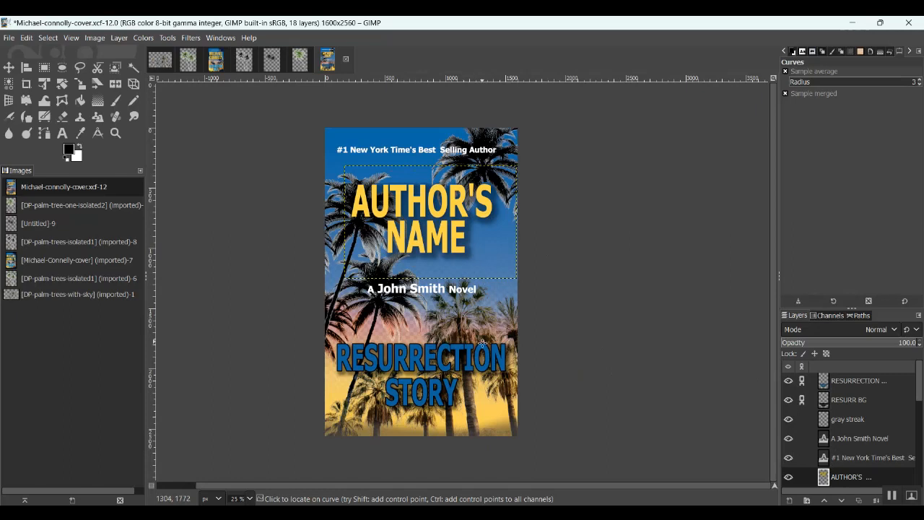
pyautogui.click(219, 66)
pyautogui.click(341, 62)
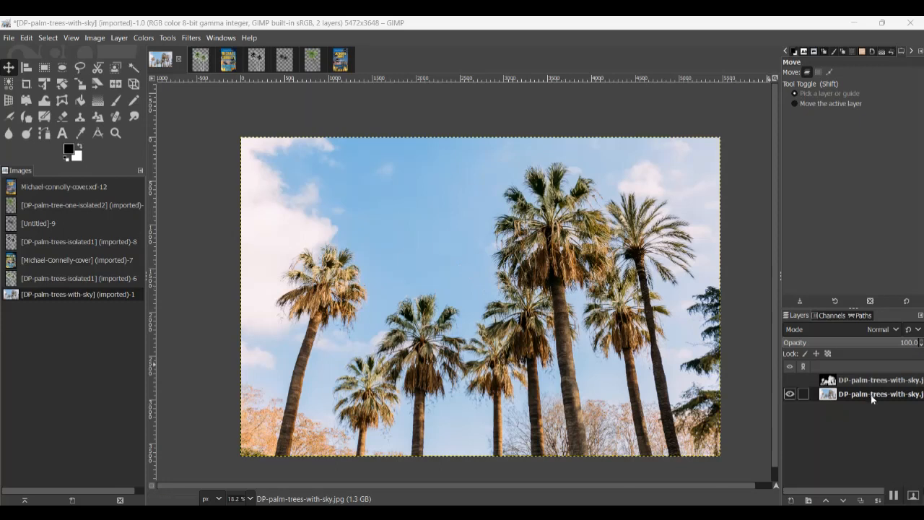
# Duplicate the DP-palm-trees-with-sky.jpg photo layer twice and hide the original and the first copy
pyautogui.click(861, 501)
pyautogui.click(862, 501)
pyautogui.click(789, 422)
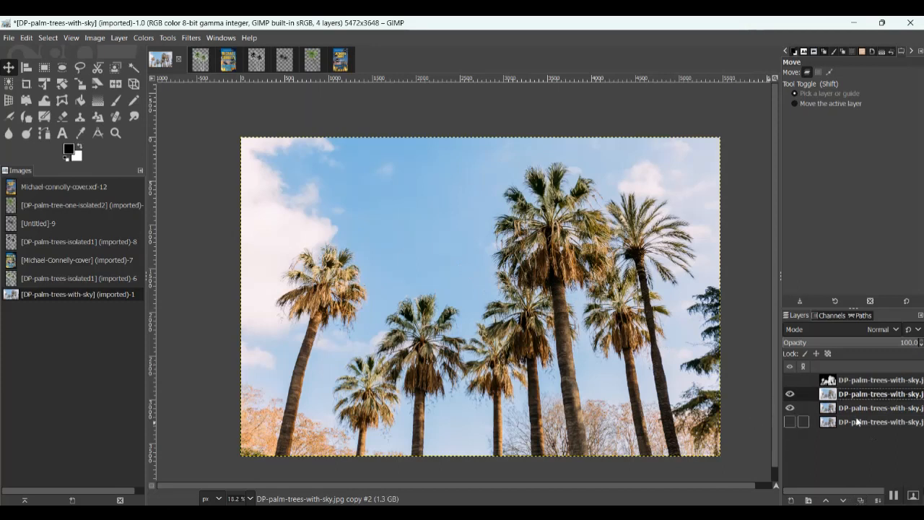
pyautogui.click(789, 408)
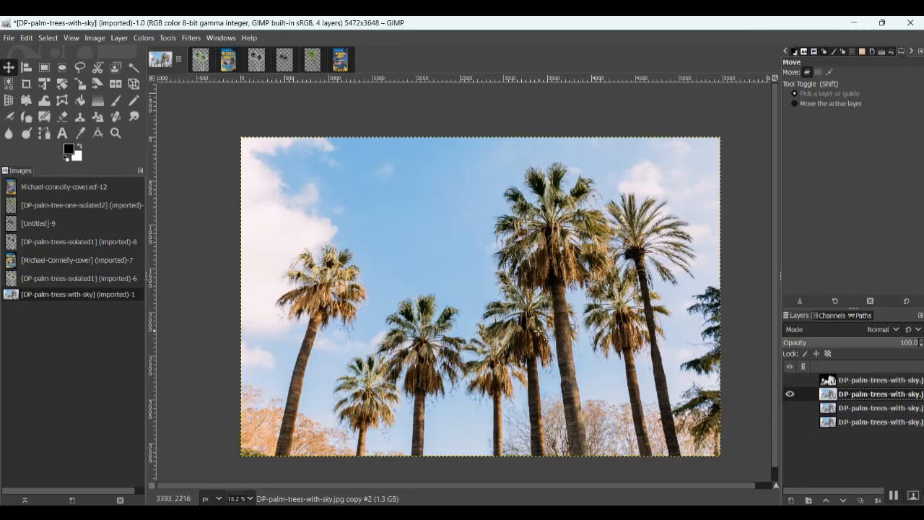
# Check the recreated book cover, return to the palm photo, and desaturate its visible copy using Luminance mode
pyautogui.click(335, 68)
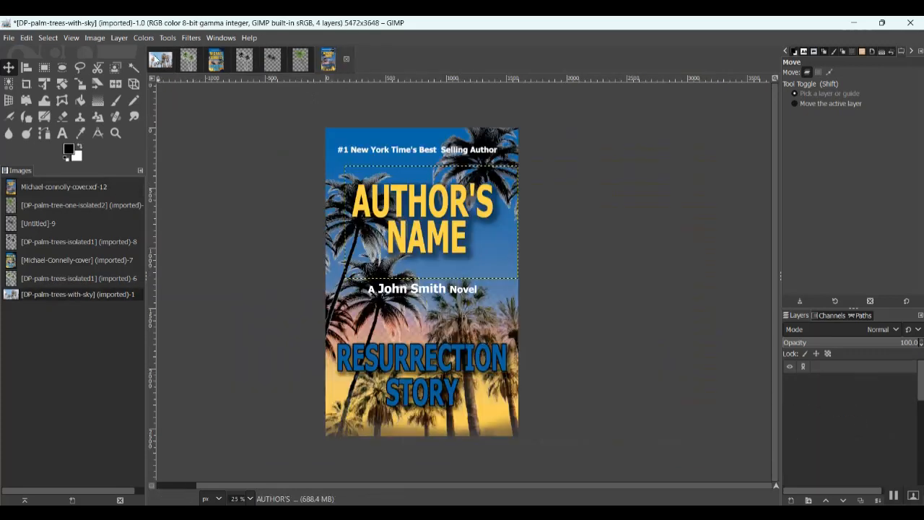
pyautogui.click(156, 60)
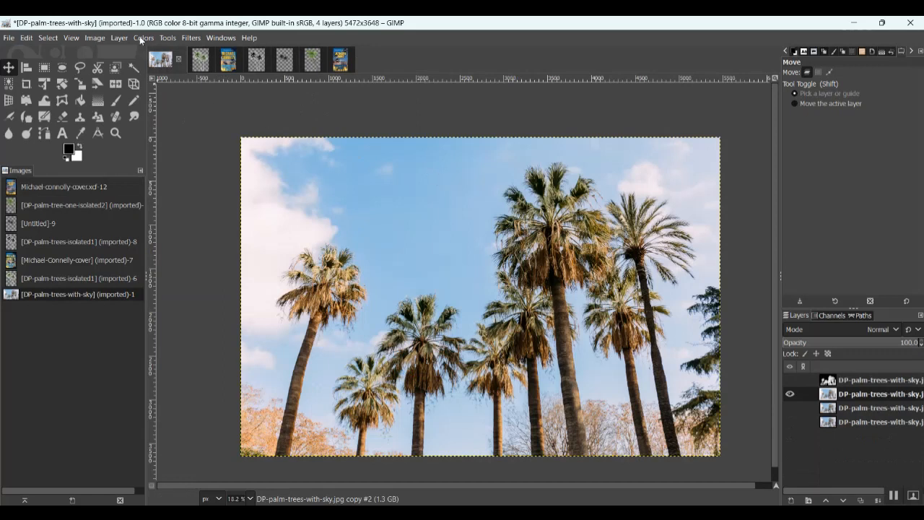
pyautogui.click(141, 38)
pyautogui.moveTo(177, 283)
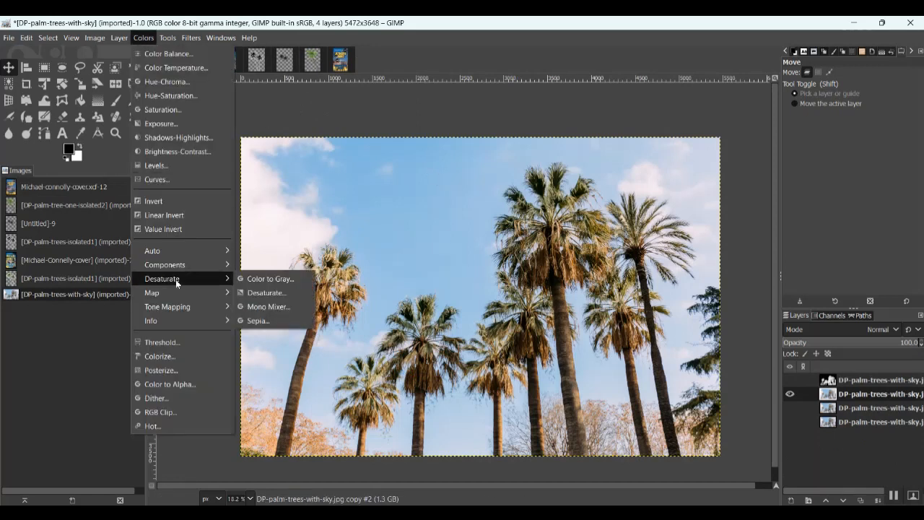
pyautogui.click(266, 292)
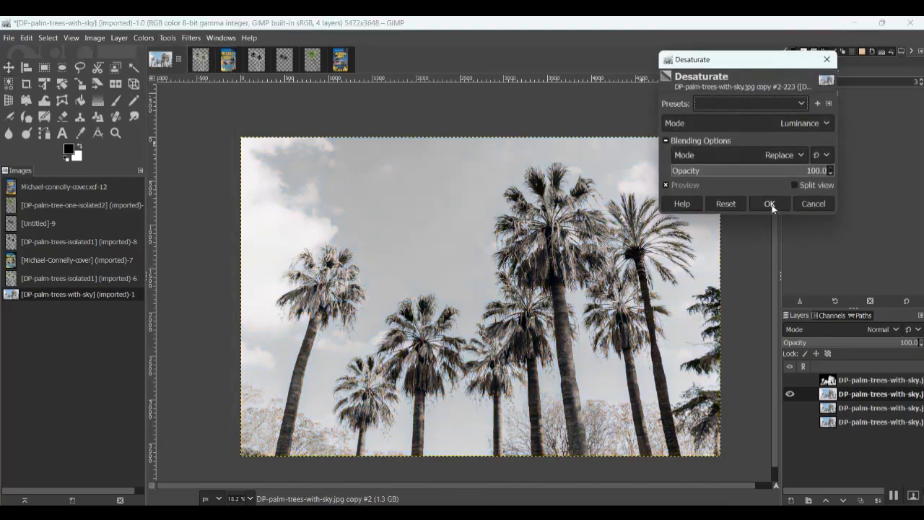
pyautogui.click(770, 204)
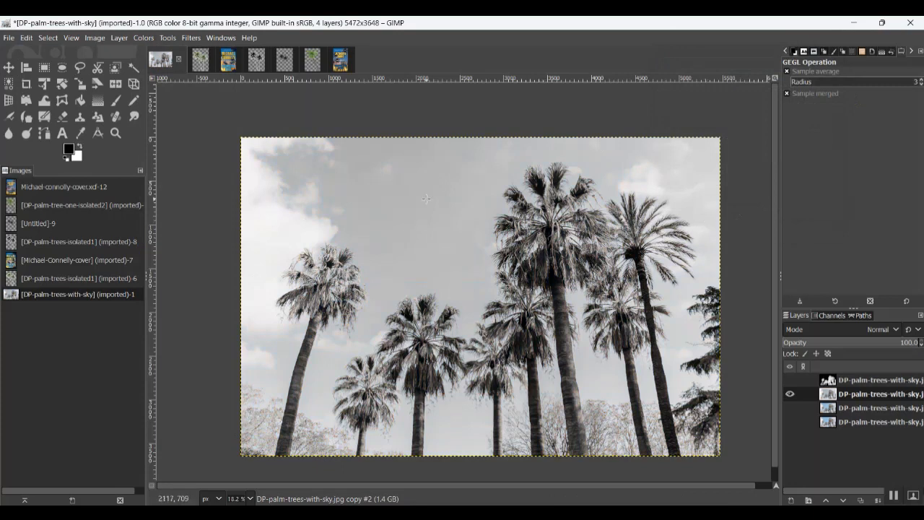
# Apply Curves to the desaturated copy, moving the black point to input 95, output 0 and the white point to input 160, output 254
pyautogui.click(140, 40)
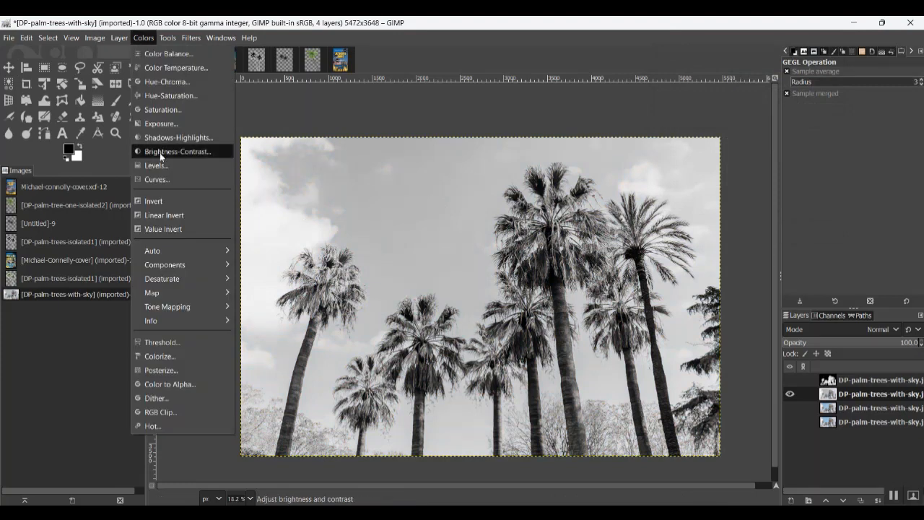
pyautogui.click(157, 179)
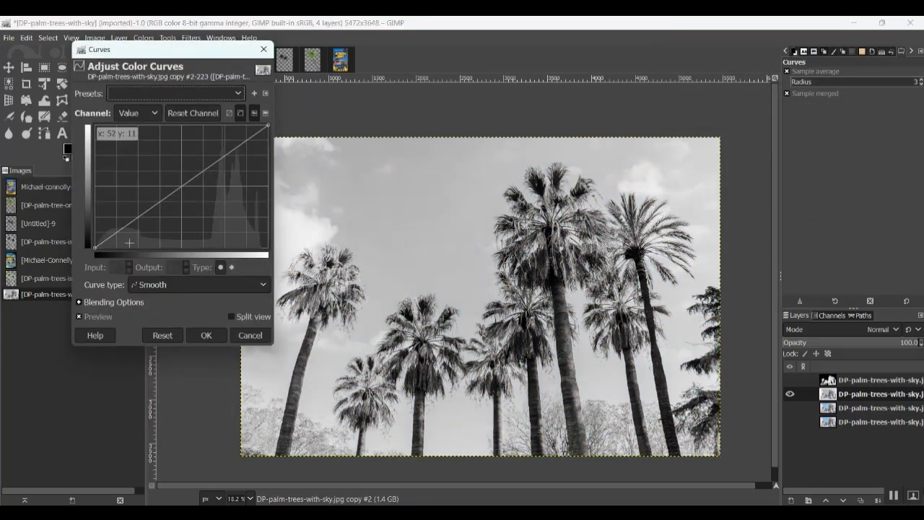
pyautogui.moveTo(94, 247); pyautogui.dragTo(159, 248)
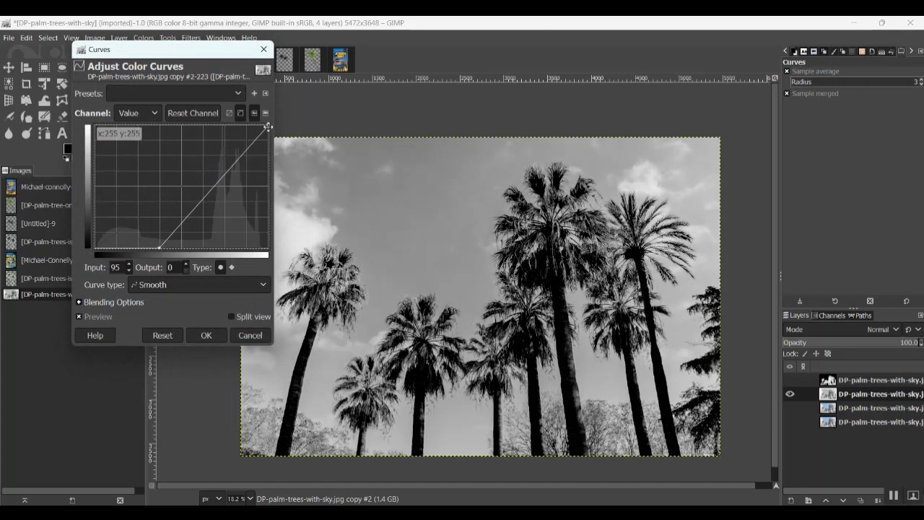
pyautogui.moveTo(268, 126); pyautogui.dragTo(203, 126)
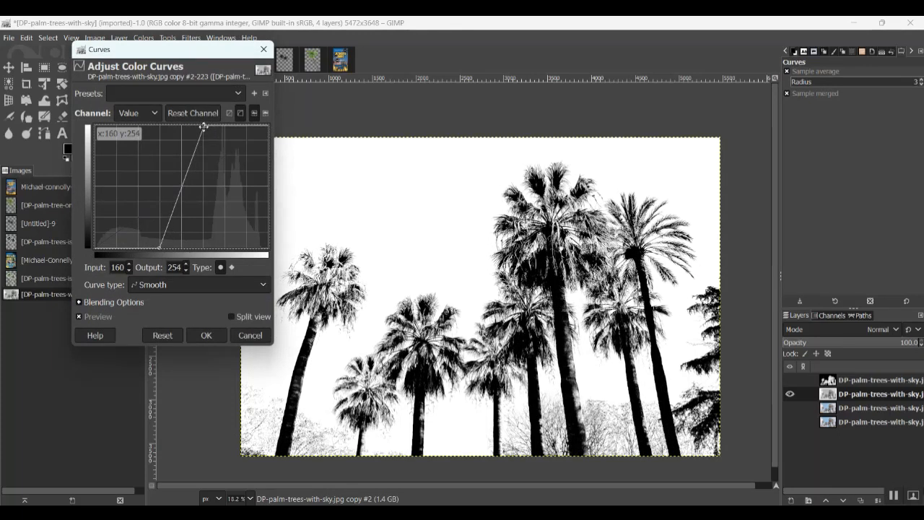
pyautogui.click(203, 336)
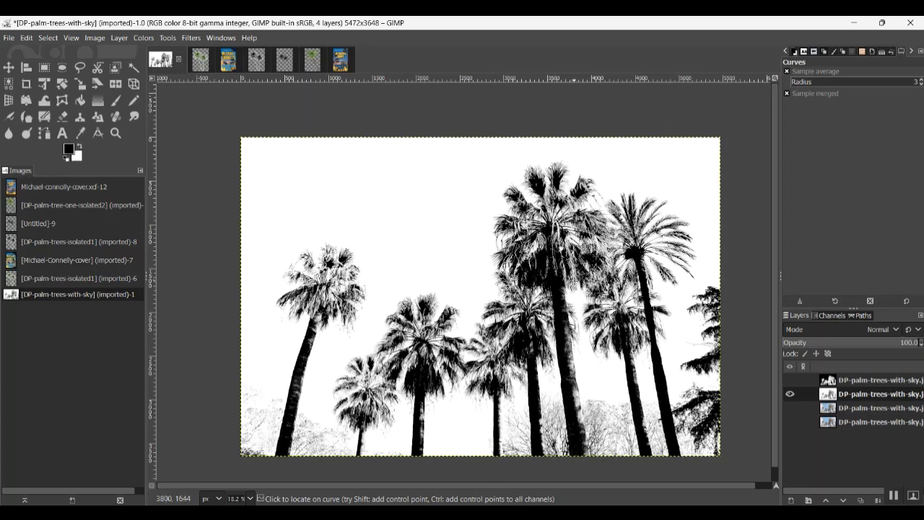
# Outline the tallest palm's trunk with the Paths tool, from beneath the fronds down one edge to the base and back up the other
pyautogui.keyDown('ctrl'); pyautogui.scroll(2, 588, 317); pyautogui.keyUp('ctrl')
pyautogui.scroll(-2, 605, 364)
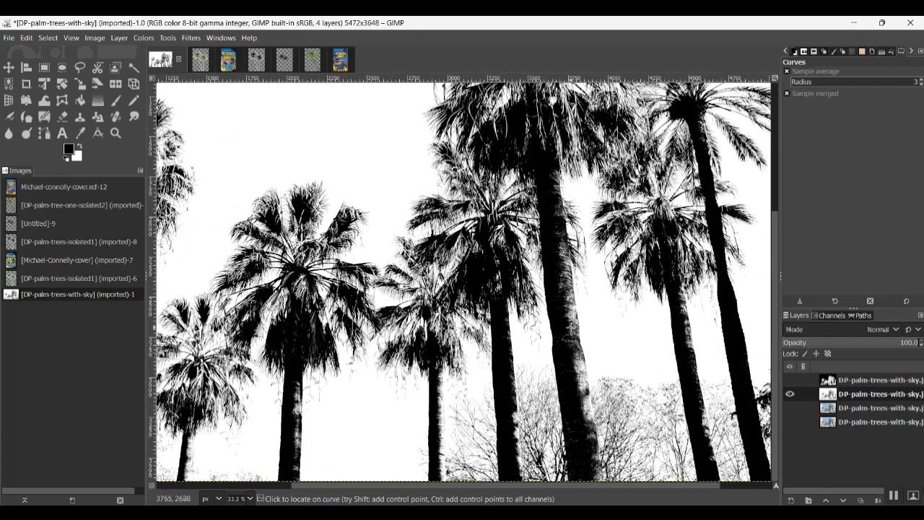
pyautogui.scroll(-2, 570, 327)
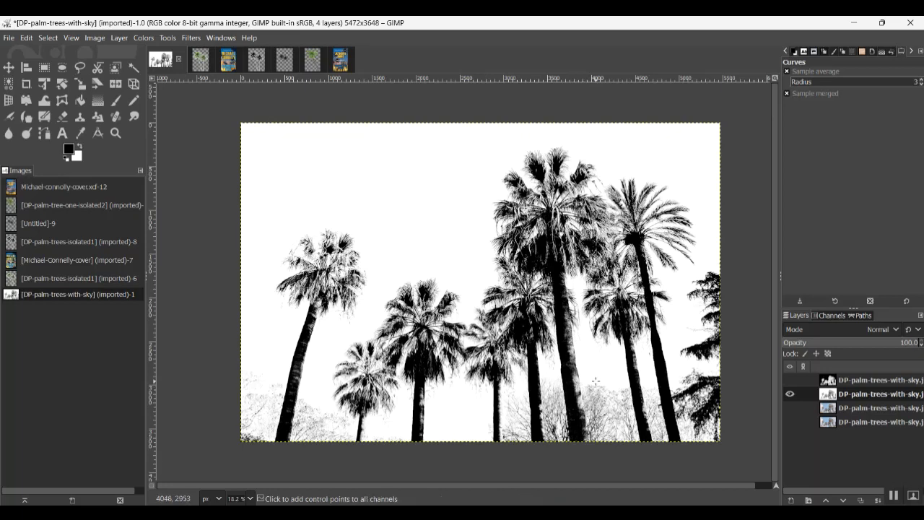
pyautogui.scroll(2, 600, 377)
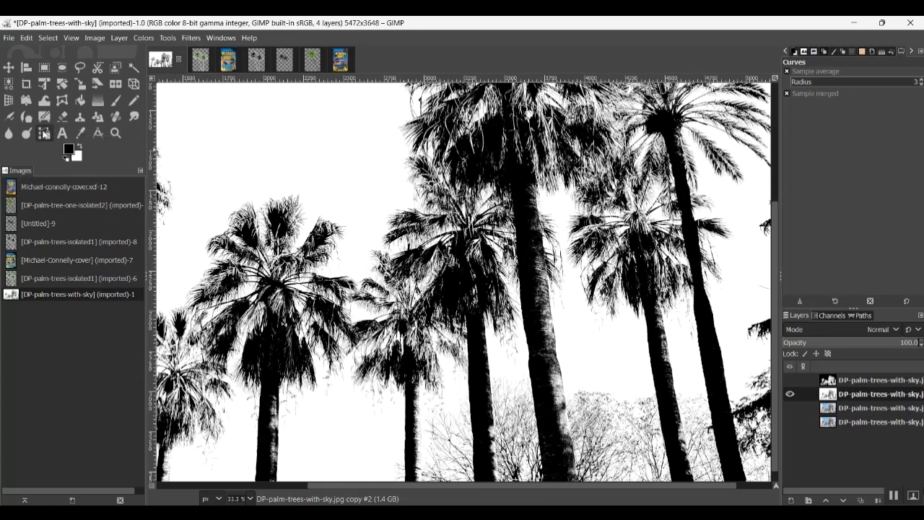
pyautogui.click(44, 133)
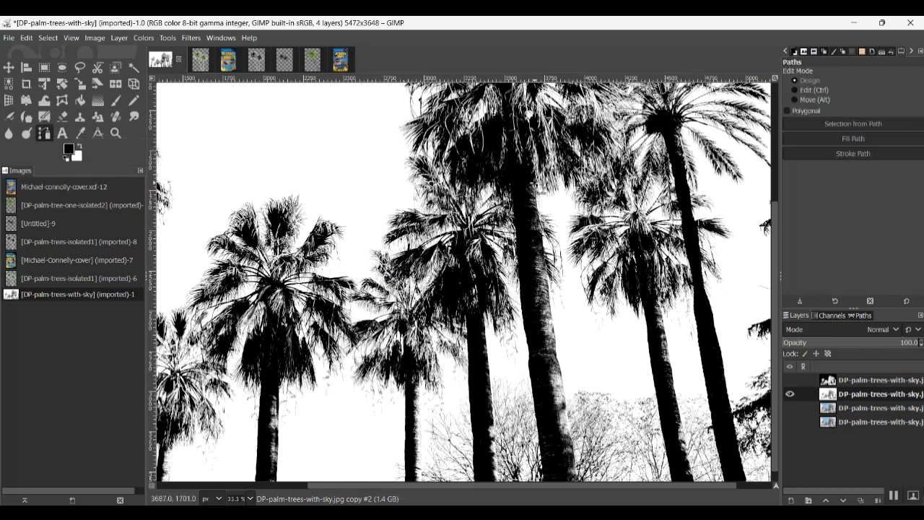
pyautogui.click(539, 225)
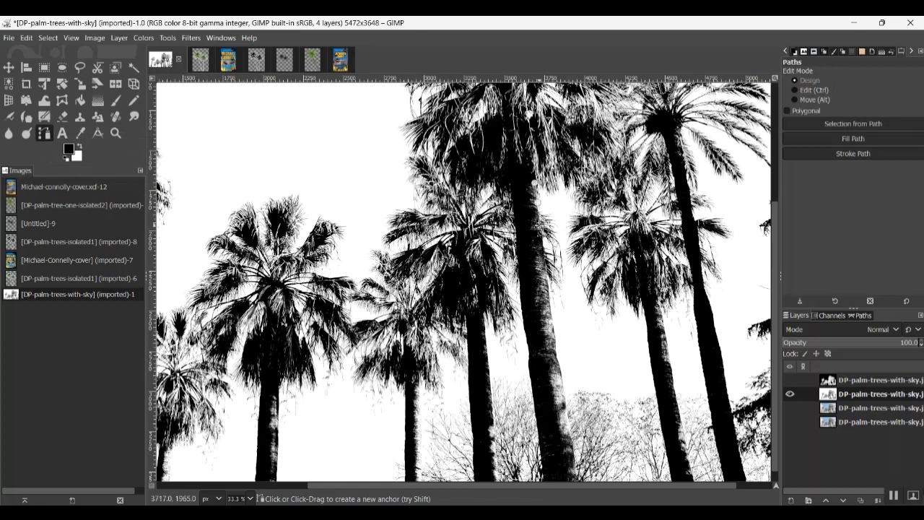
pyautogui.click(542, 242)
pyautogui.click(548, 286)
pyautogui.click(550, 308)
pyautogui.click(554, 327)
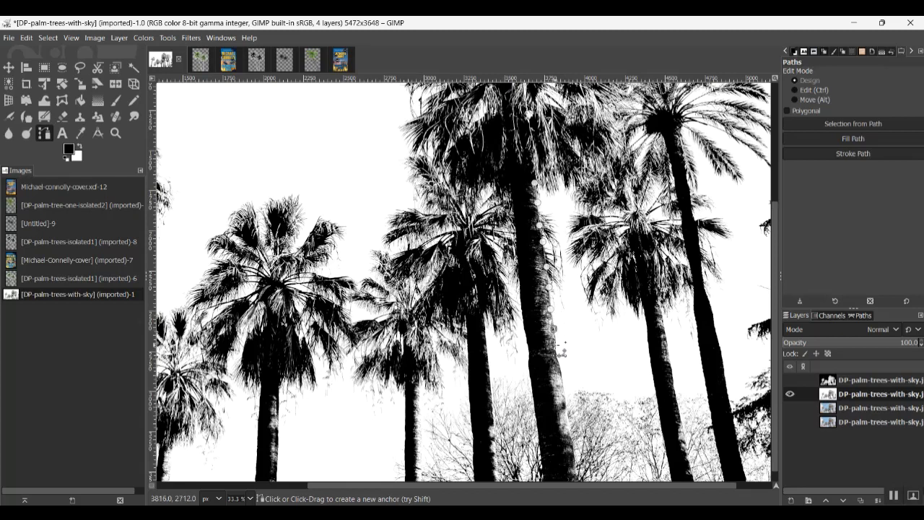
pyautogui.click(557, 357)
pyautogui.click(561, 371)
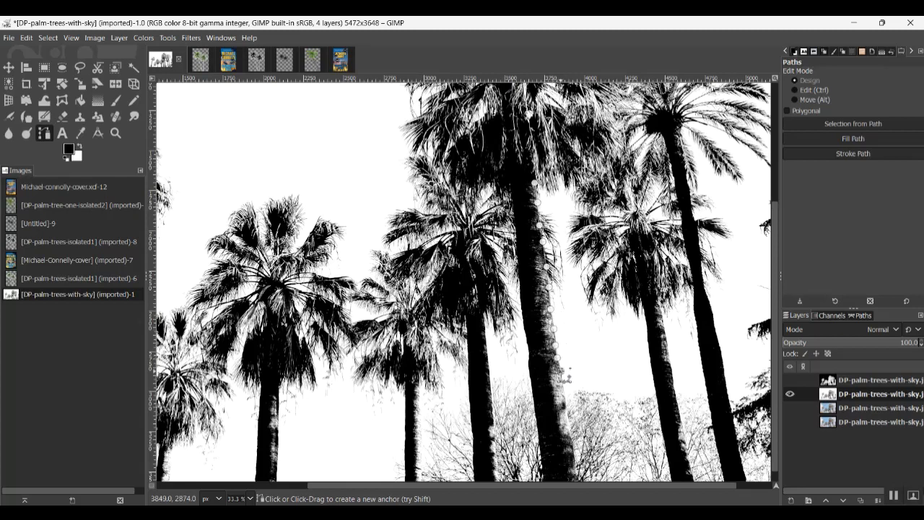
pyautogui.click(561, 385)
pyautogui.click(565, 401)
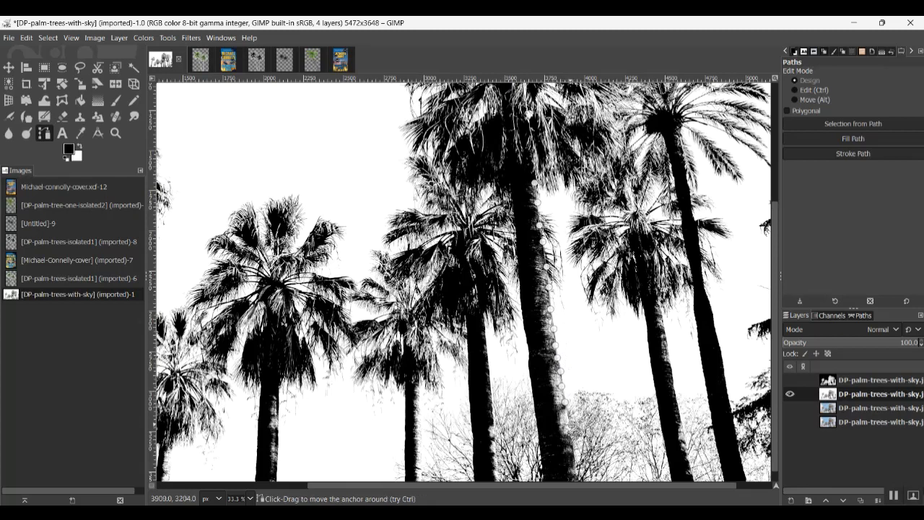
pyautogui.click(569, 423)
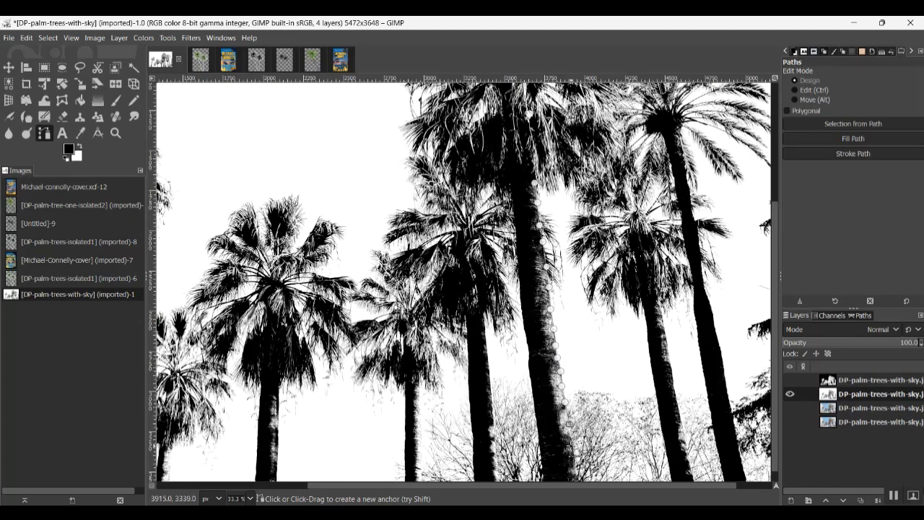
pyautogui.click(557, 479)
pyautogui.click(553, 442)
pyautogui.click(542, 401)
pyautogui.click(541, 356)
pyautogui.click(530, 316)
pyautogui.click(531, 284)
pyautogui.click(528, 256)
pyautogui.click(524, 233)
pyautogui.click(522, 209)
pyautogui.click(519, 184)
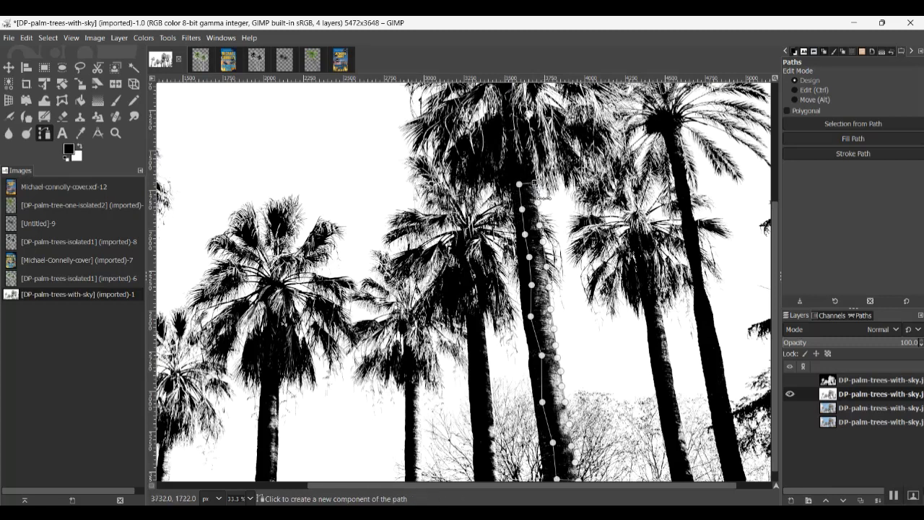
# Create a selection from the trunk path and fill it with the black foreground color
pyautogui.click(47, 39)
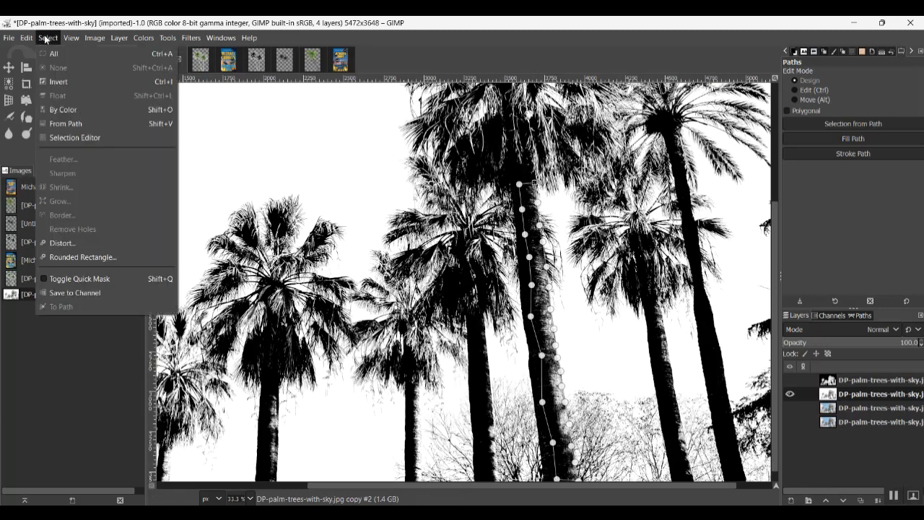
pyautogui.click(64, 123)
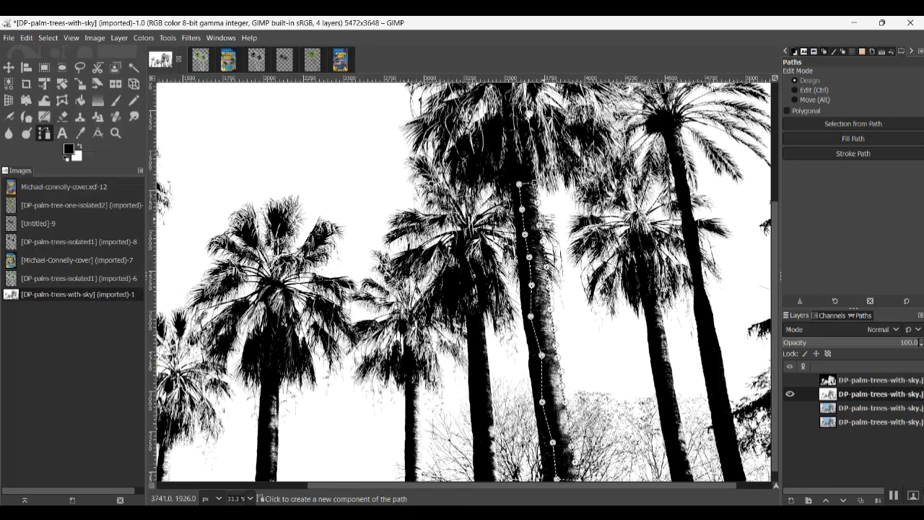
pyautogui.rightClick(533, 215)
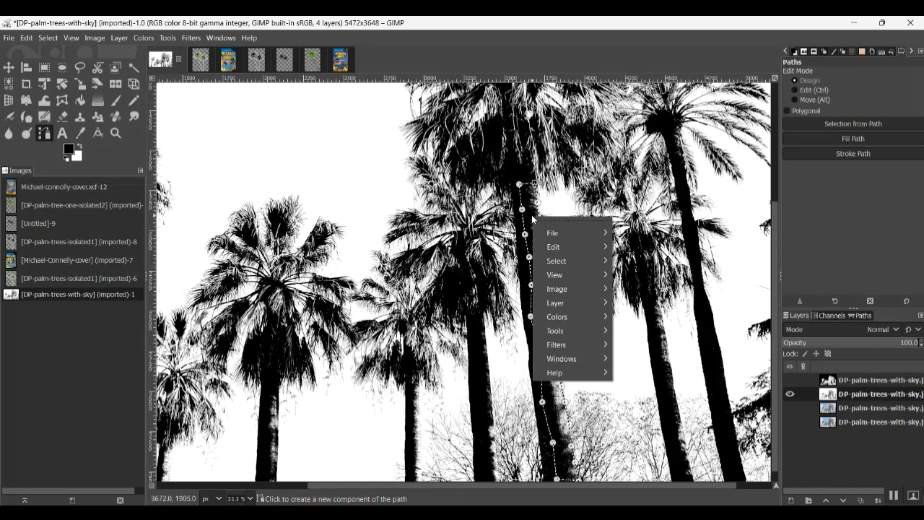
pyautogui.moveTo(566, 246)
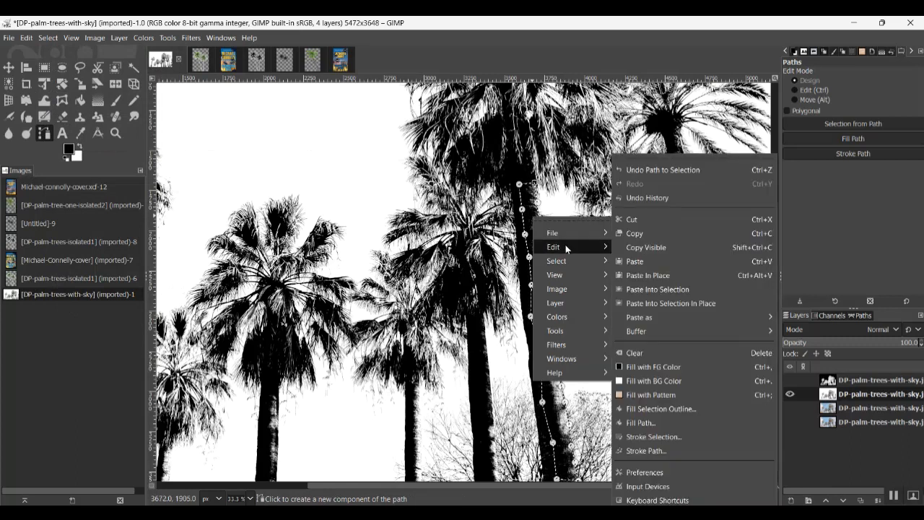
pyautogui.click(672, 371)
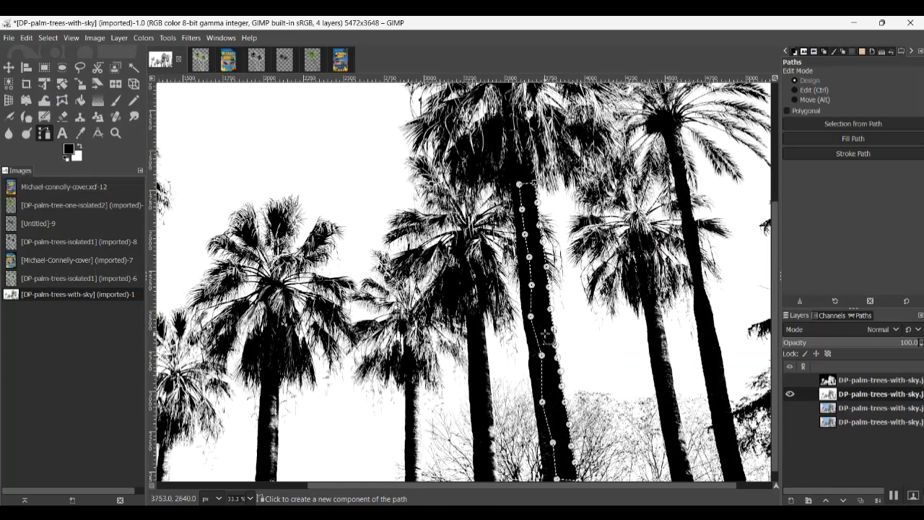
# Switch to the Move tool and clear the trunk selection
pyautogui.press('m')
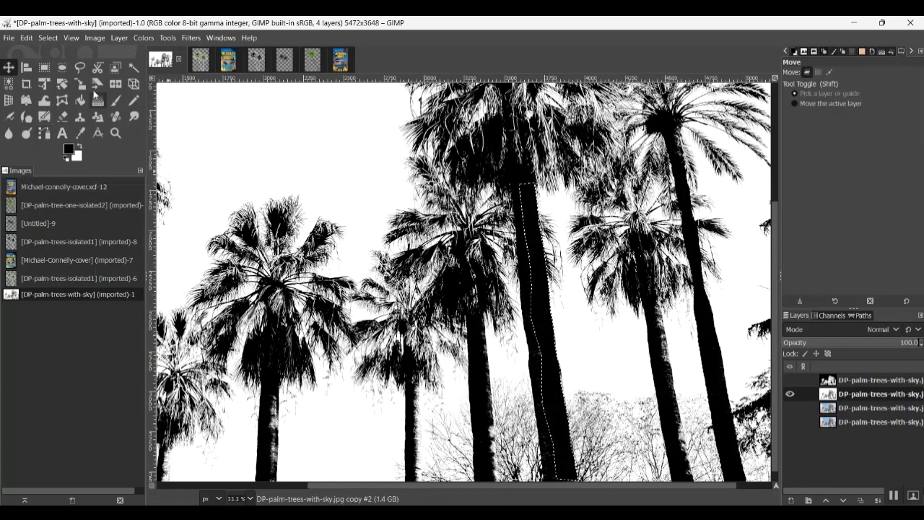
pyautogui.click(45, 37)
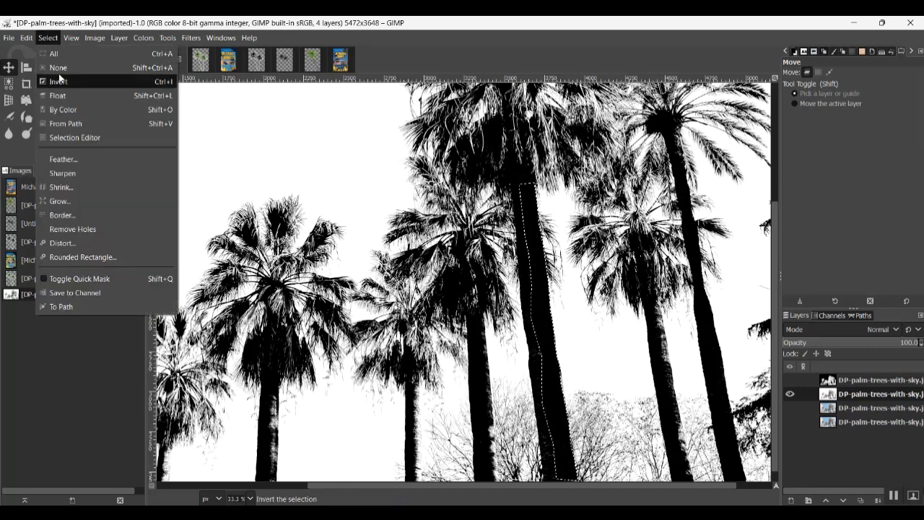
pyautogui.click(58, 67)
# Compare the black silhouette layer with the inverted white-on-black layer by alternating their visibility, ending with only the silhouette layer shown
pyautogui.scroll(-1, 606, 398)
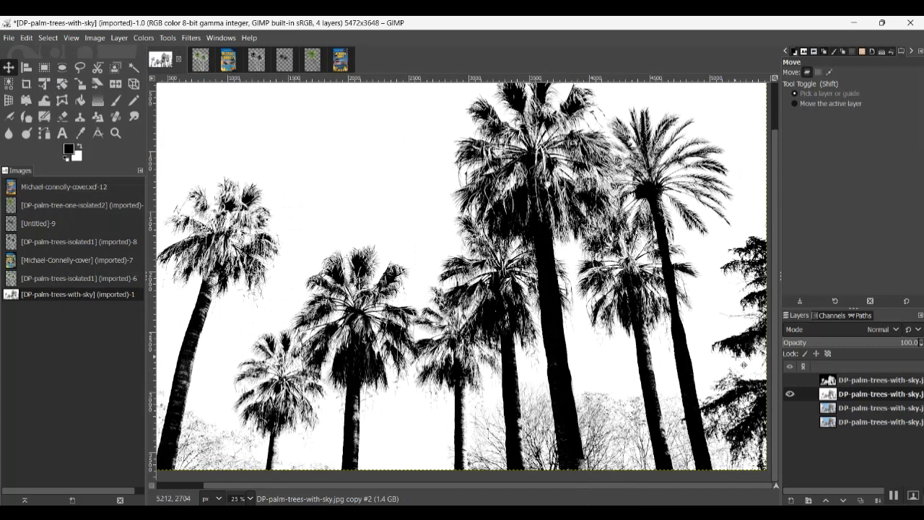
pyautogui.click(789, 394)
pyautogui.click(790, 380)
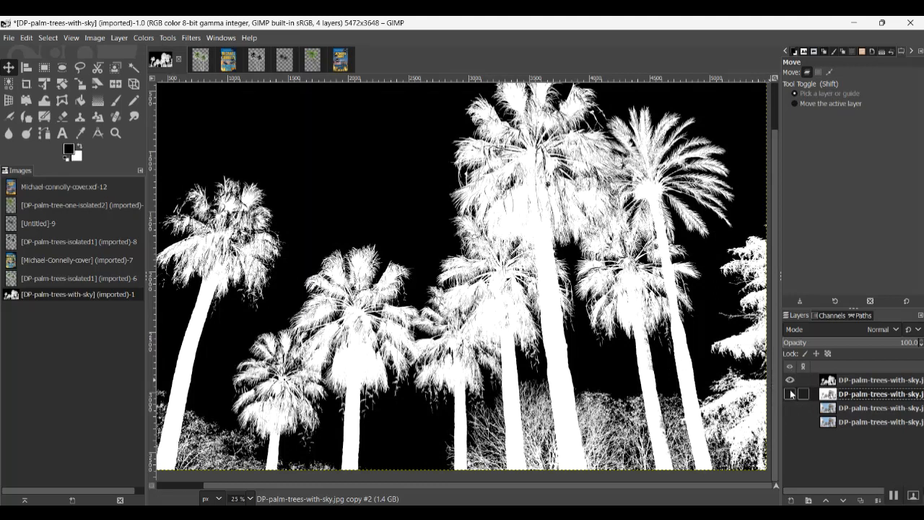
pyautogui.click(790, 379)
pyautogui.click(789, 394)
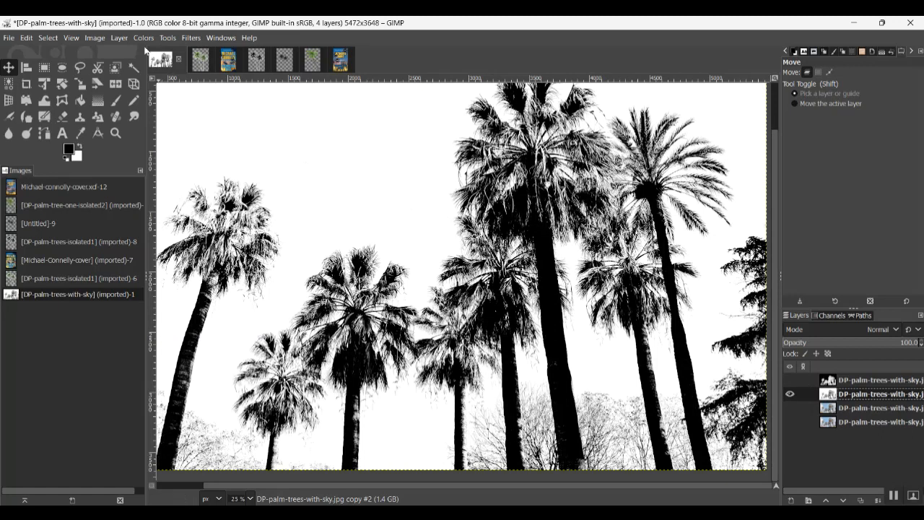
# Invert the colors of the black silhouette layer, compare it with the top inverted layer, and hide both
pyautogui.click(143, 37)
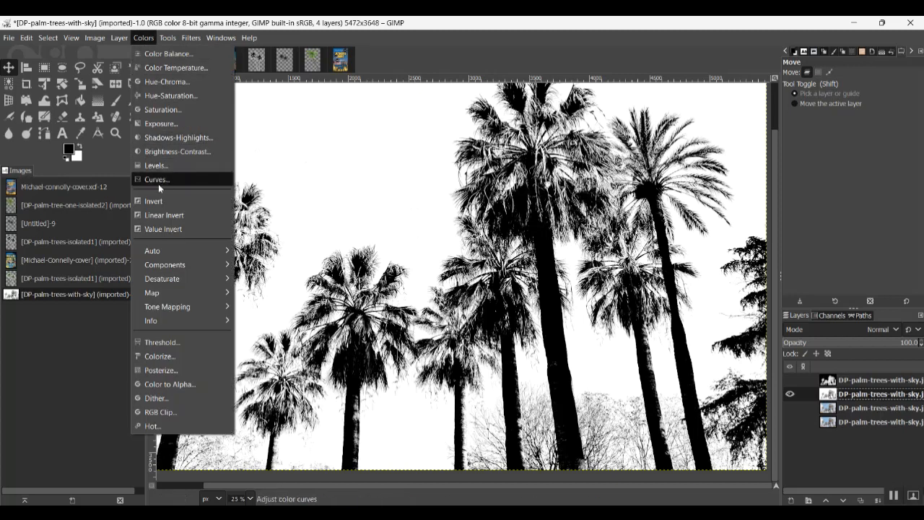
pyautogui.click(163, 202)
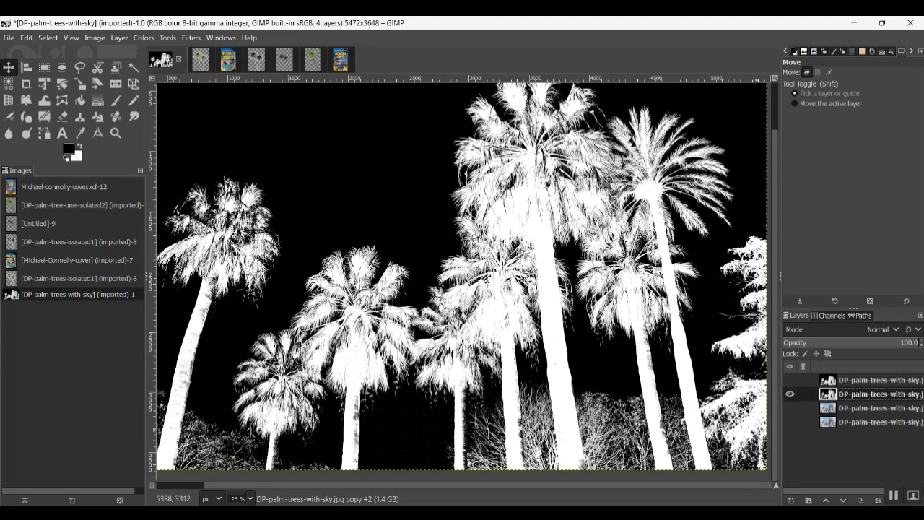
pyautogui.click(789, 393)
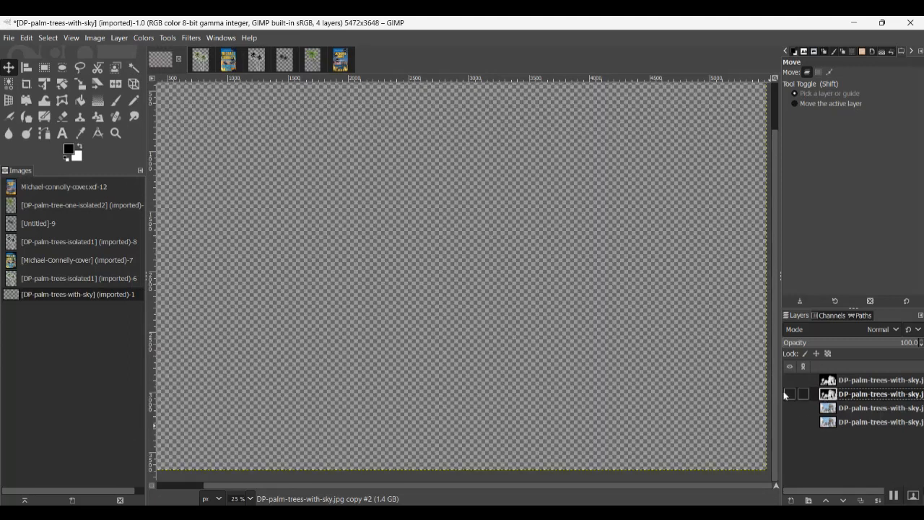
pyautogui.click(789, 380)
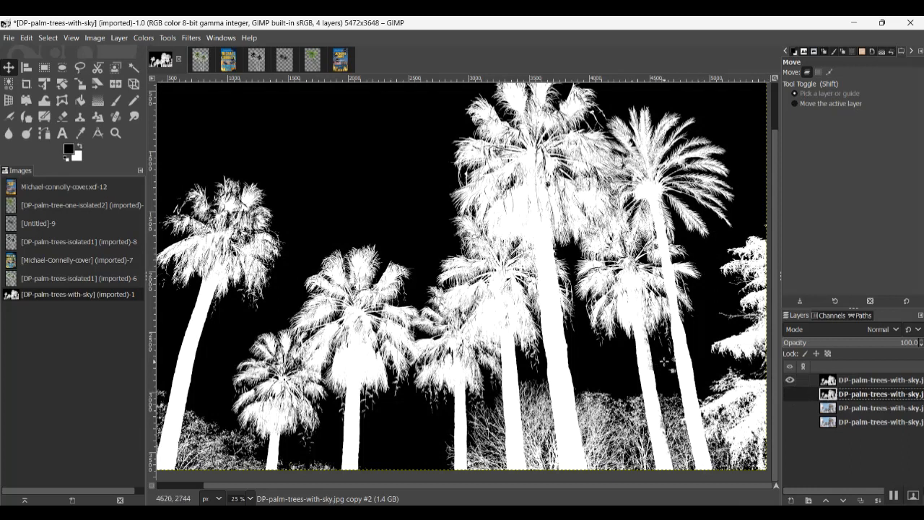
pyautogui.click(789, 380)
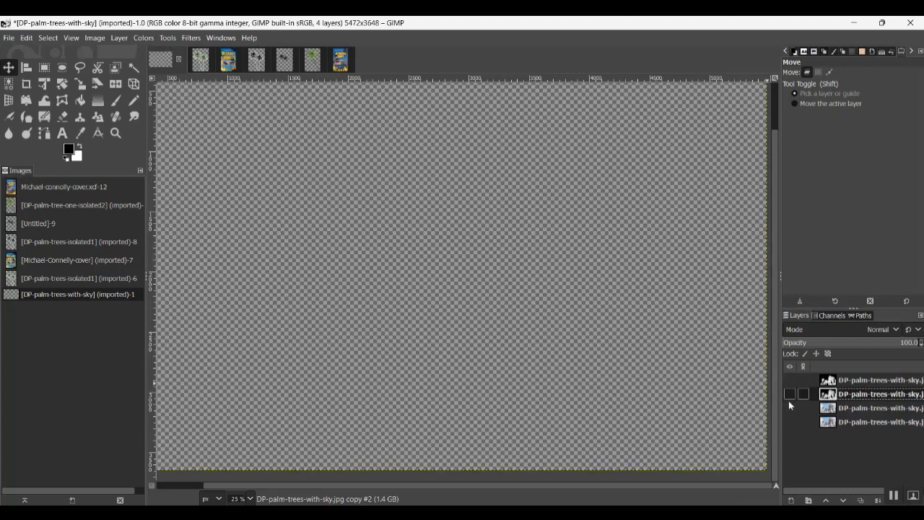
# Show the color photo's copy layer and add a layer mask initialized to White (full opacity)
pyautogui.click(790, 408)
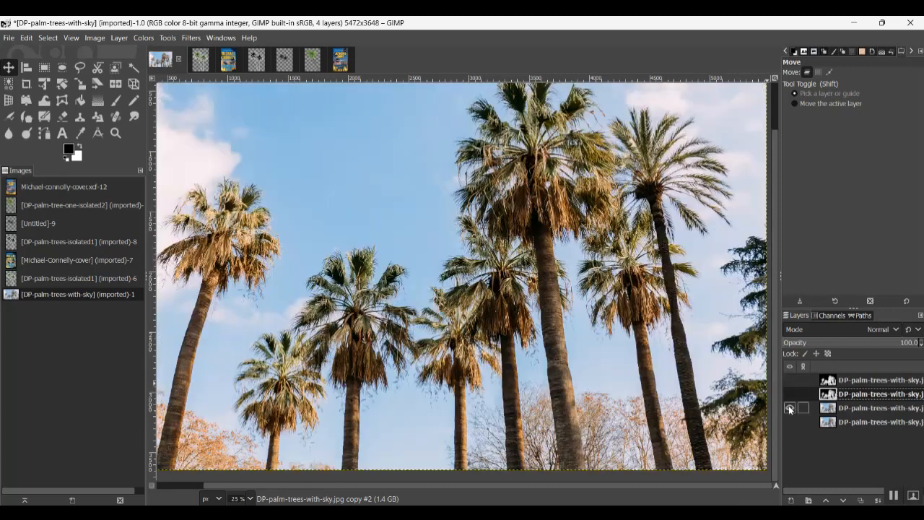
pyautogui.click(857, 409)
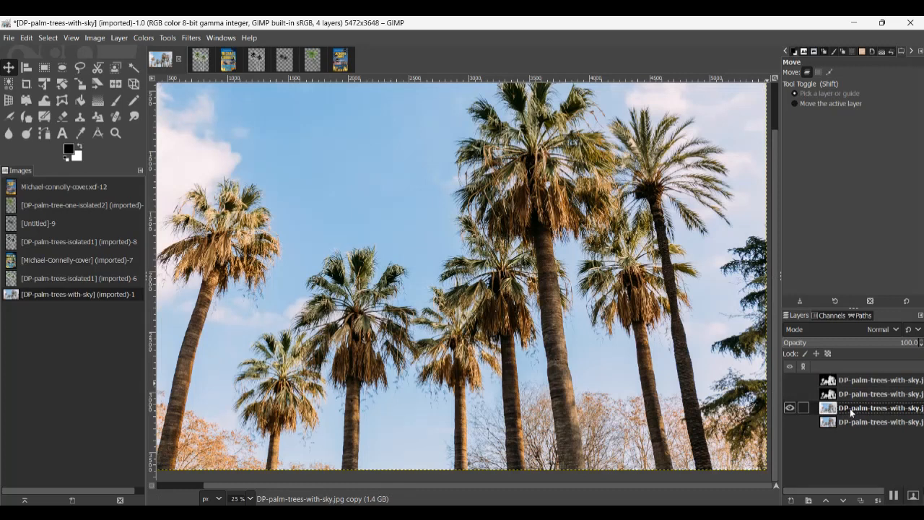
pyautogui.rightClick(850, 410)
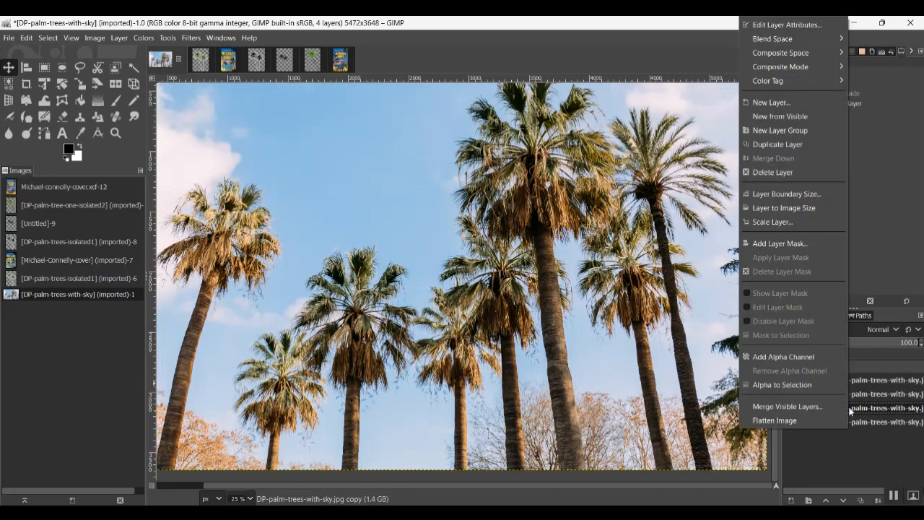
pyautogui.click(797, 245)
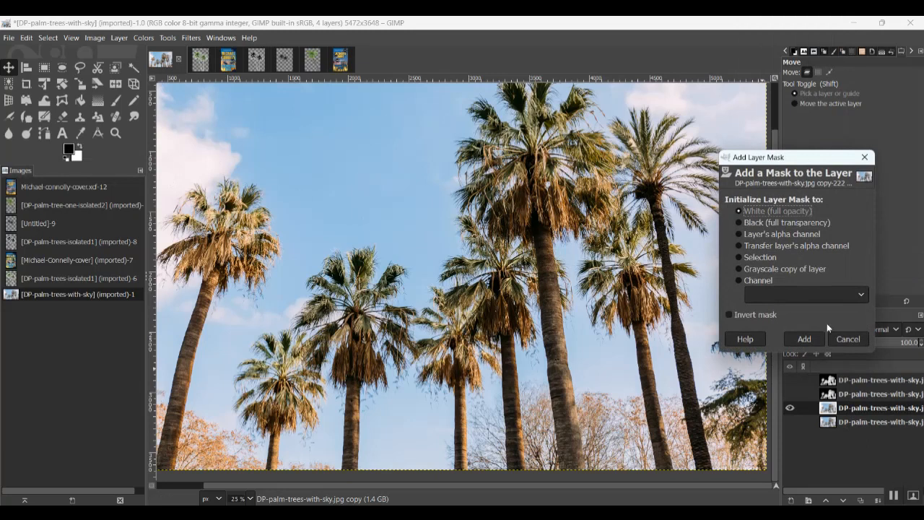
pyautogui.click(806, 339)
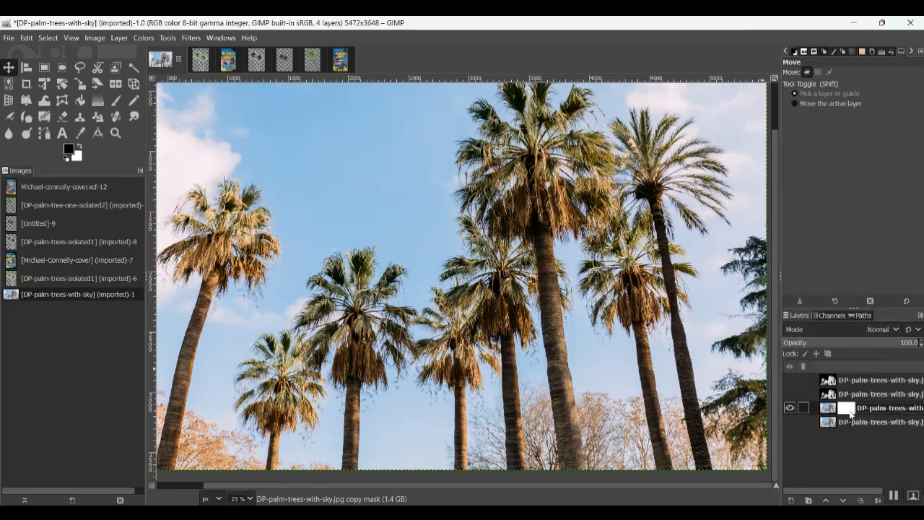
# Show only the top white-on-black palm layer and try to copy it with the regular Copy command
pyautogui.click(790, 409)
pyautogui.click(790, 380)
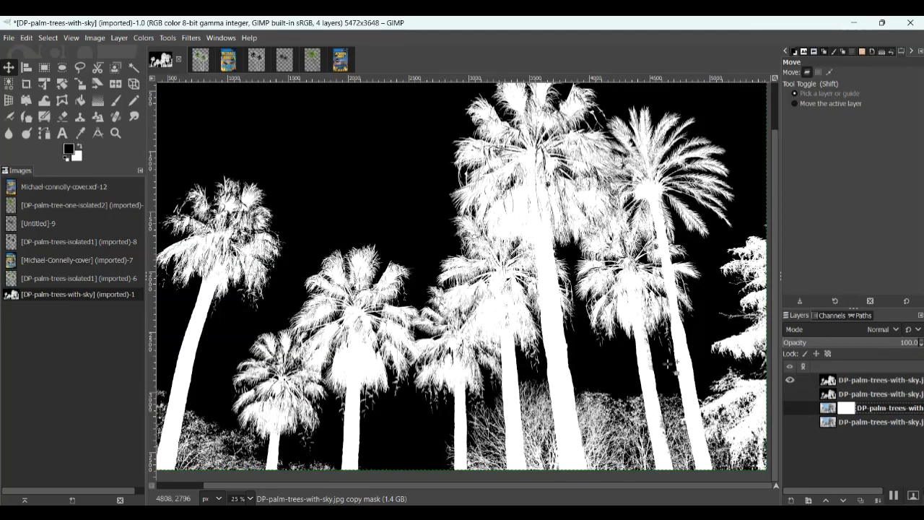
pyautogui.rightClick(412, 235)
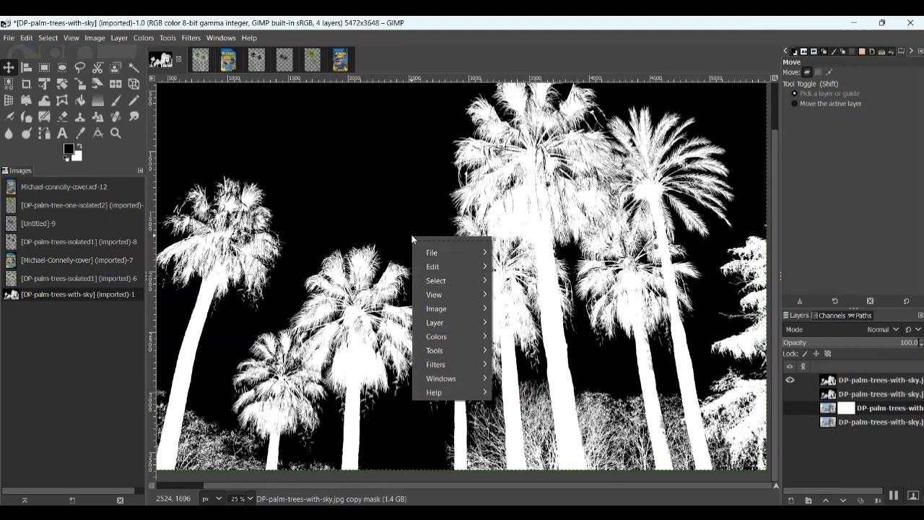
pyautogui.moveTo(431, 268)
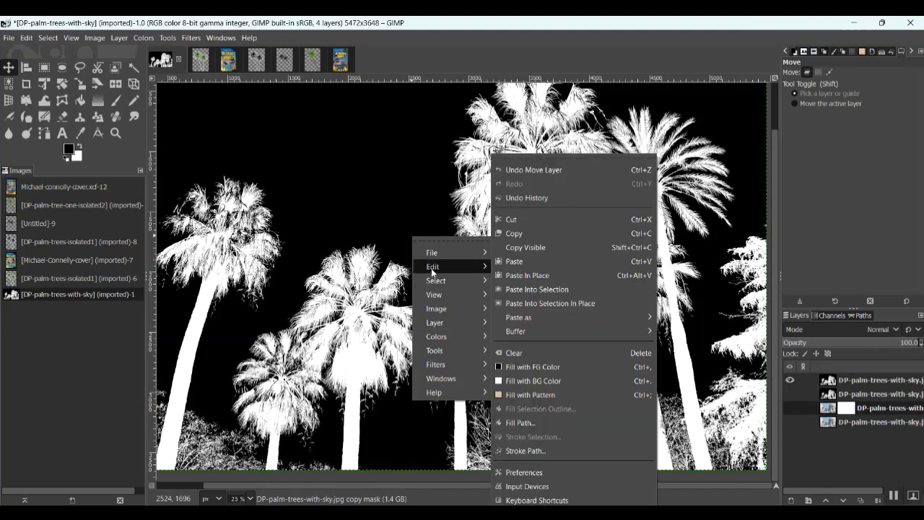
pyautogui.click(517, 234)
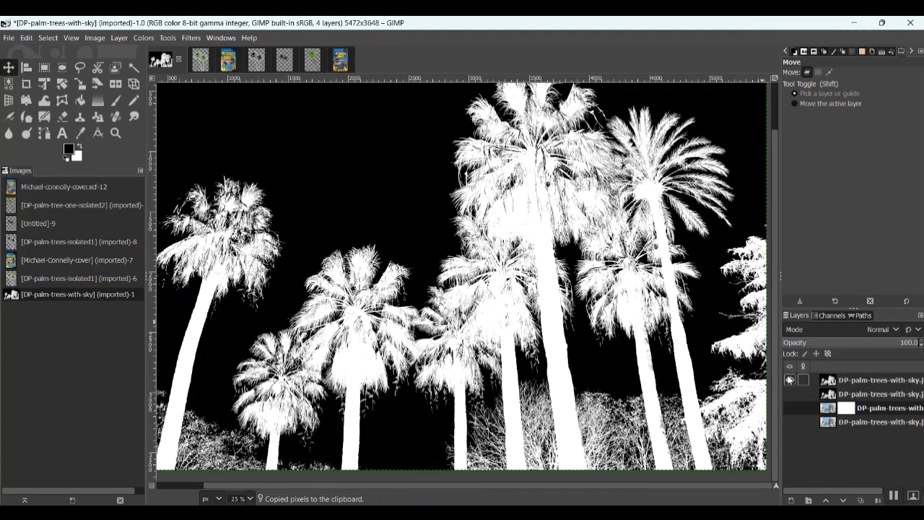
# Show only the photo copy, try to paste the copied pixels into its layer mask, and anchor the floating selection
pyautogui.click(789, 380)
pyautogui.click(789, 408)
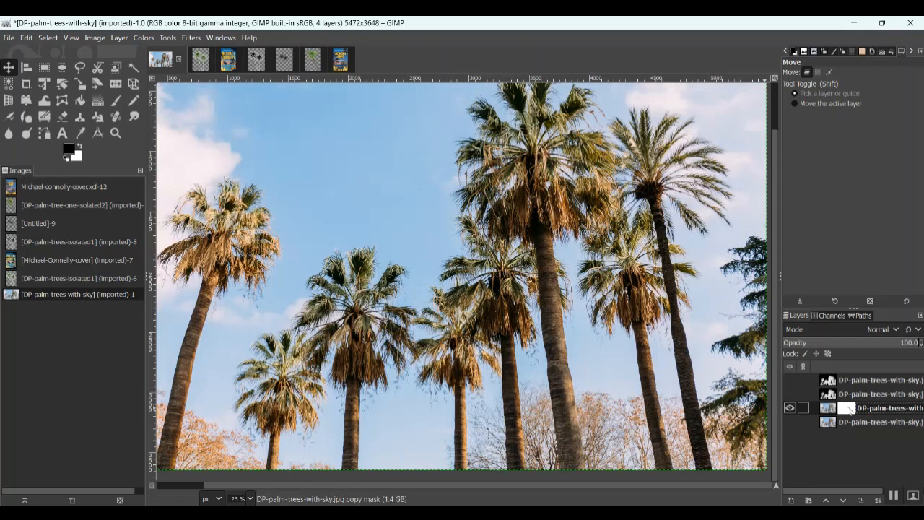
pyautogui.click(828, 408)
pyautogui.click(847, 409)
pyautogui.rightClick(848, 408)
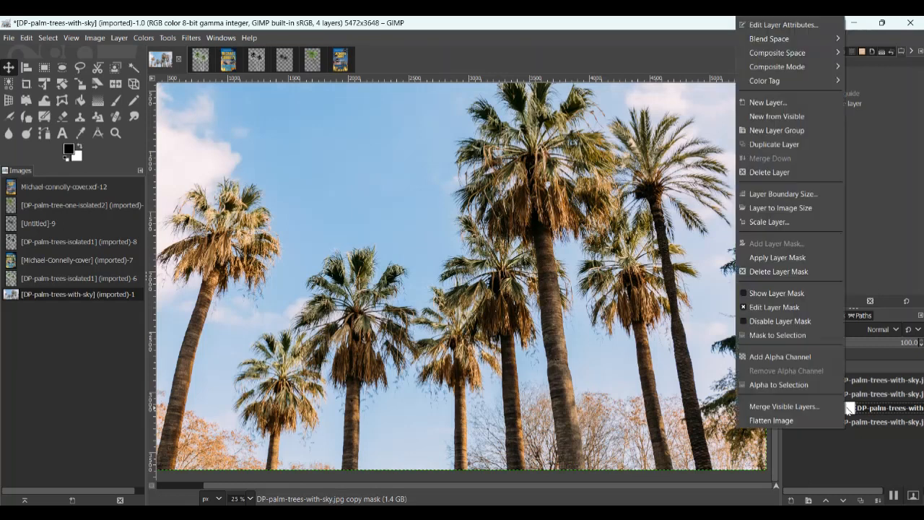
pyautogui.press('Escape')
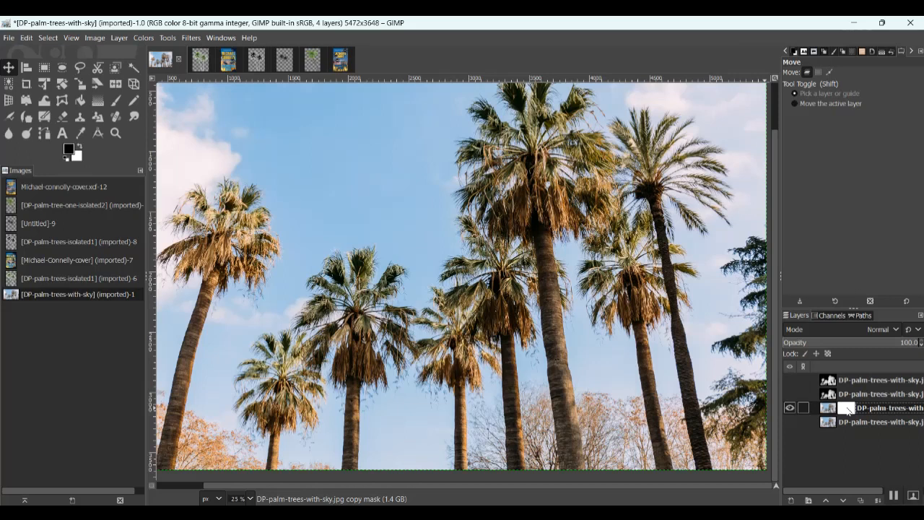
pyautogui.hotkey('ctrl', 'v')
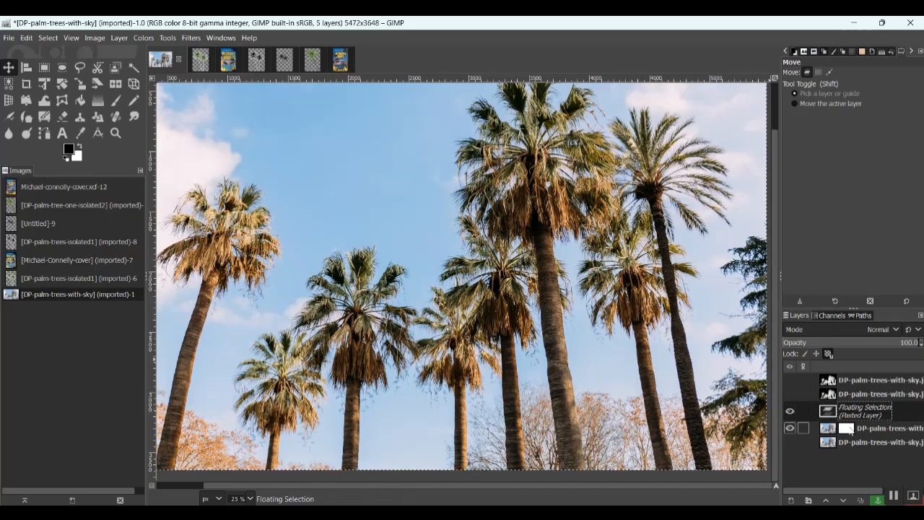
pyautogui.click(876, 500)
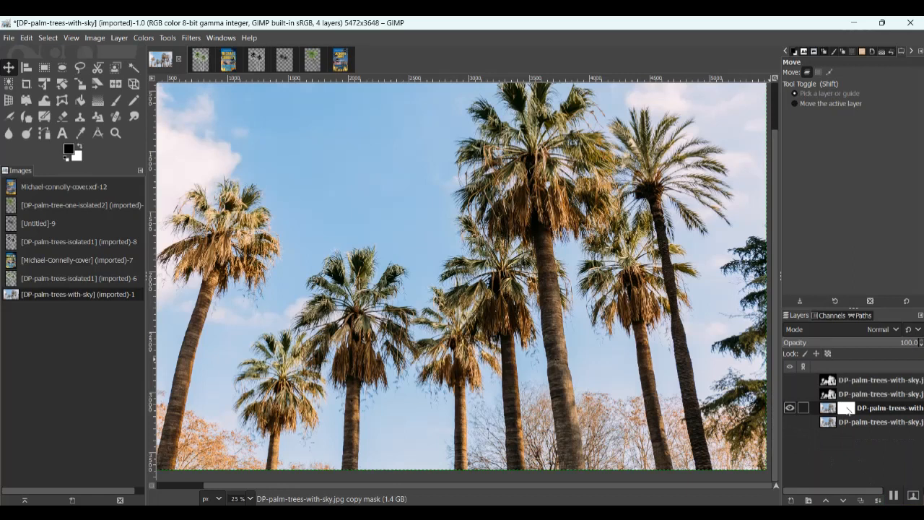
# Show only the top white-on-black palm layer and copy what is visible using Copy Visible
pyautogui.keyDown('shift'); pyautogui.click(787, 379); pyautogui.keyUp('shift')
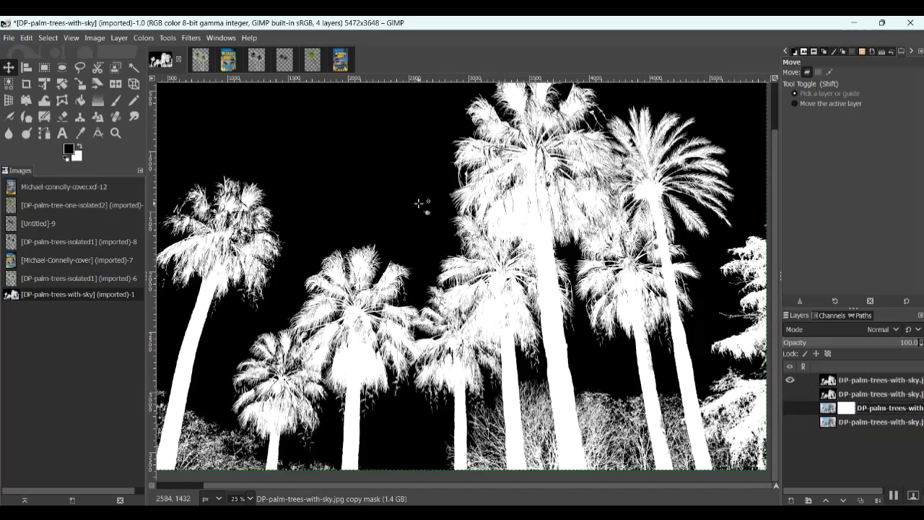
pyautogui.click(26, 38)
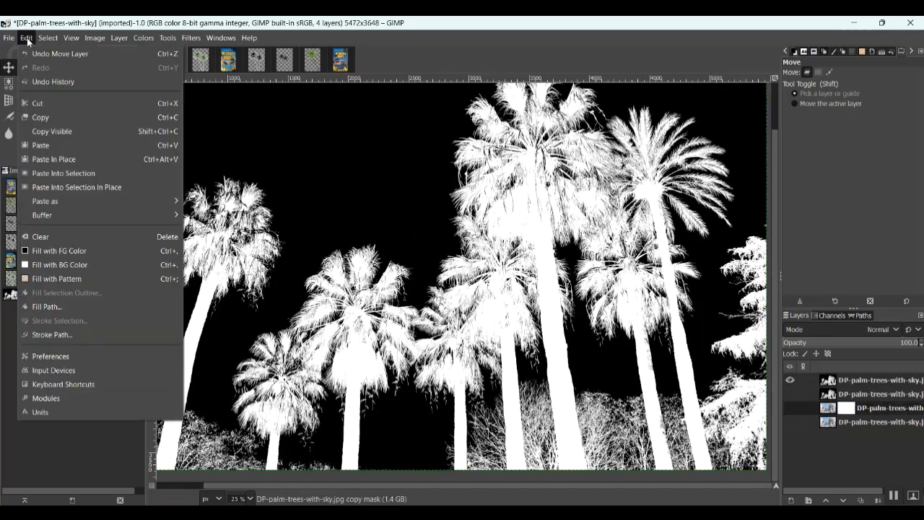
pyautogui.click(43, 131)
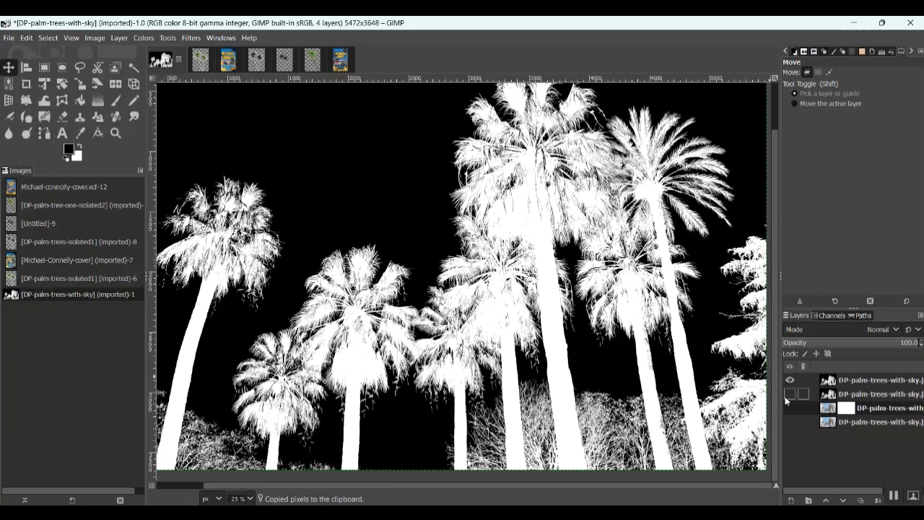
# Show only the masked photo copy, paste the copied white-on-black image into its layer mask, and anchor it
pyautogui.click(790, 380)
pyautogui.click(790, 408)
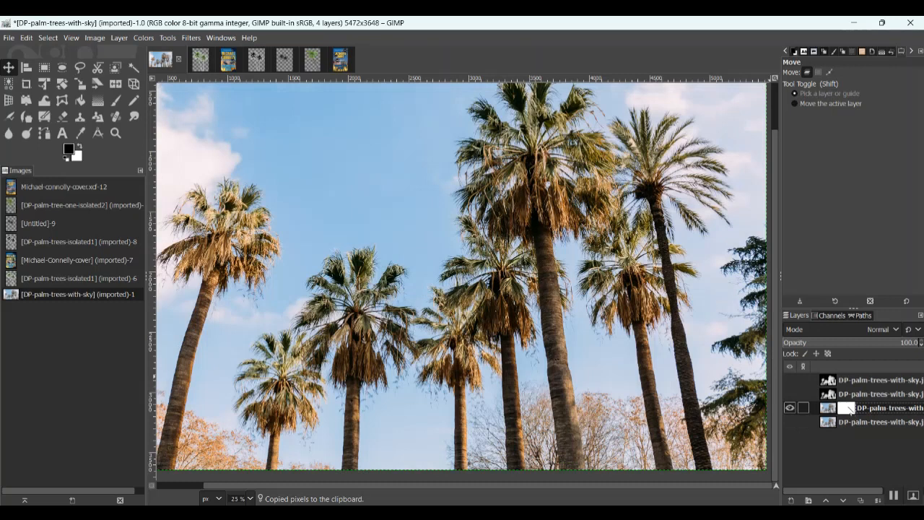
pyautogui.rightClick(849, 409)
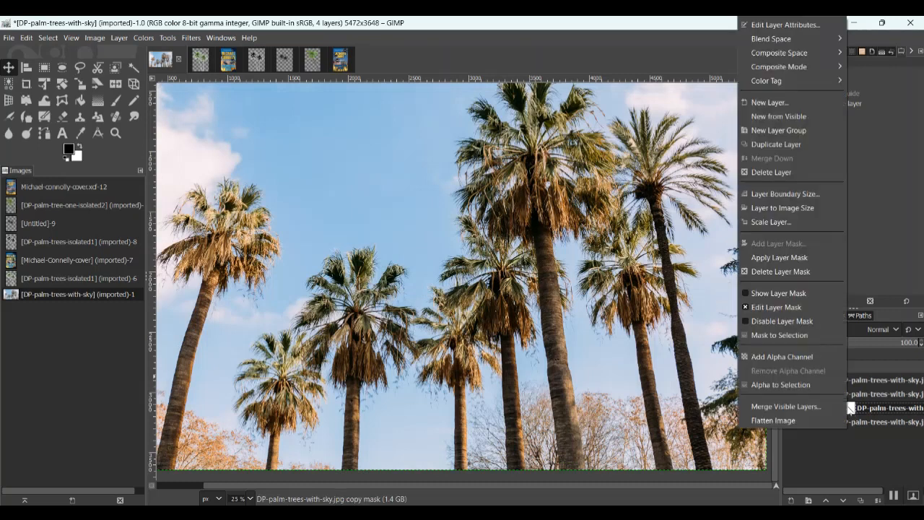
pyautogui.click(853, 408)
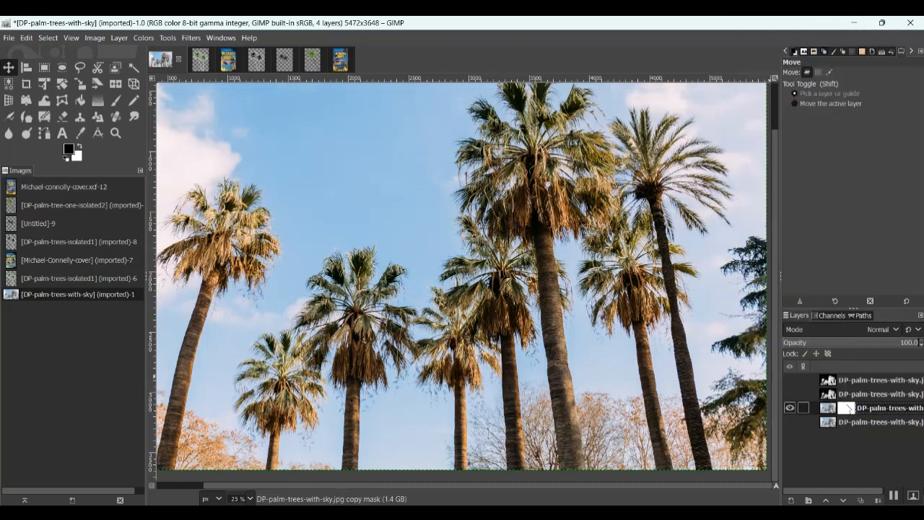
pyautogui.hotkey('ctrl', 'v')
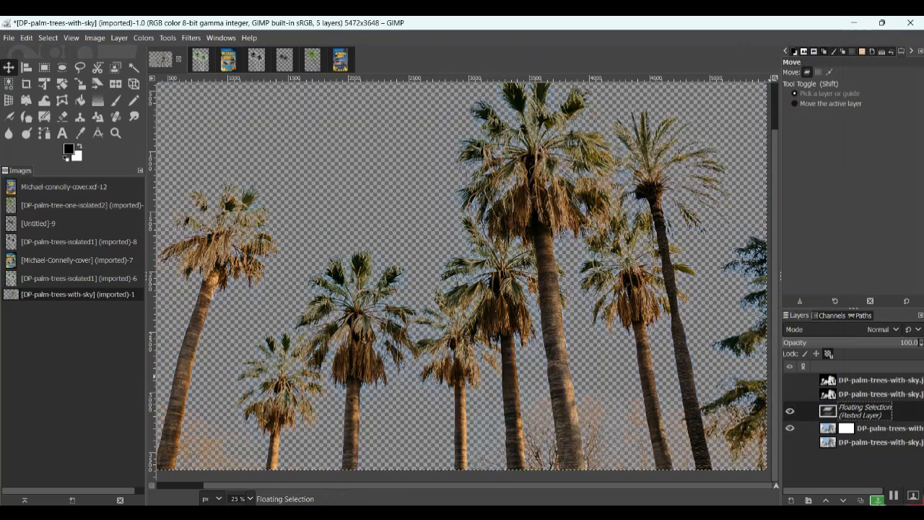
pyautogui.click(877, 500)
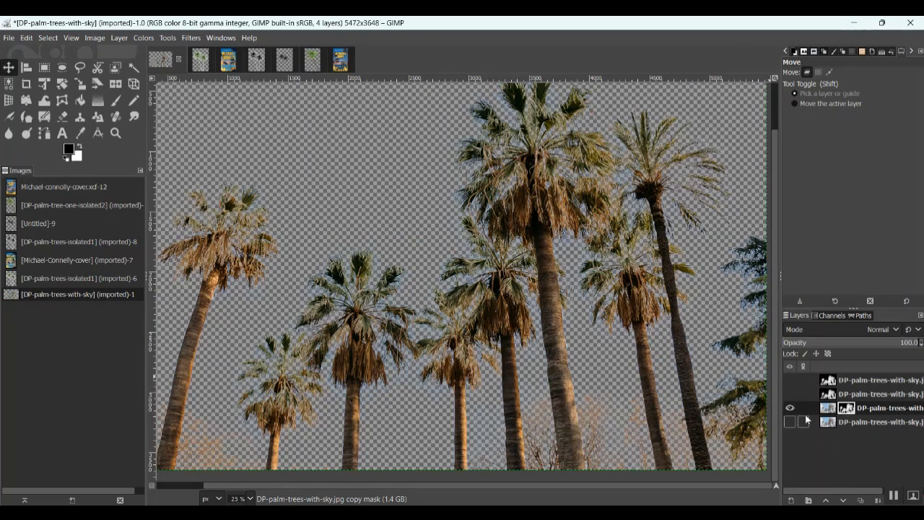
# View the whole image of isolated palms and look at the book cover image for comparison
pyautogui.scroll(-1, 583, 314)
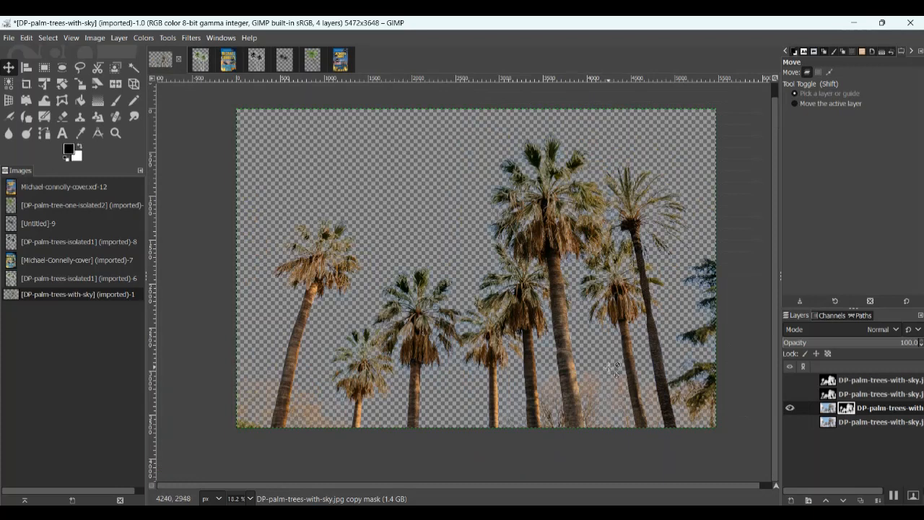
pyautogui.click(343, 62)
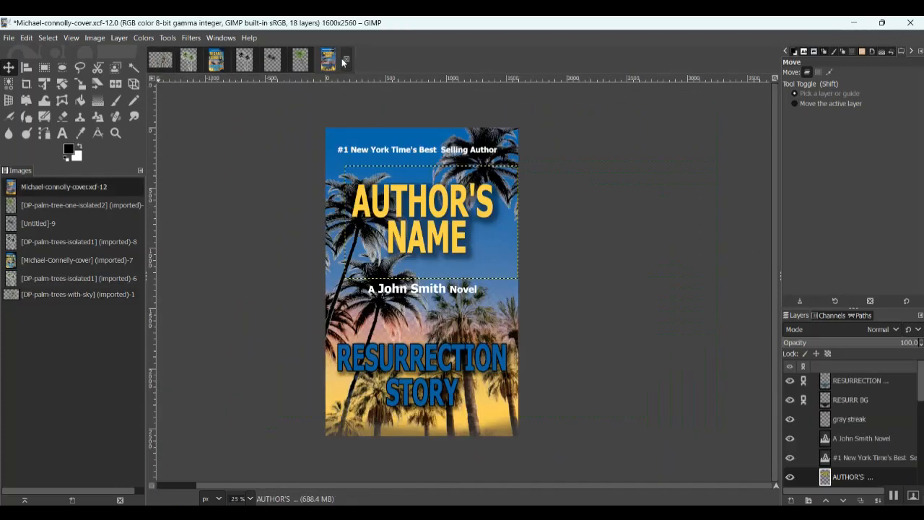
pyautogui.click(159, 59)
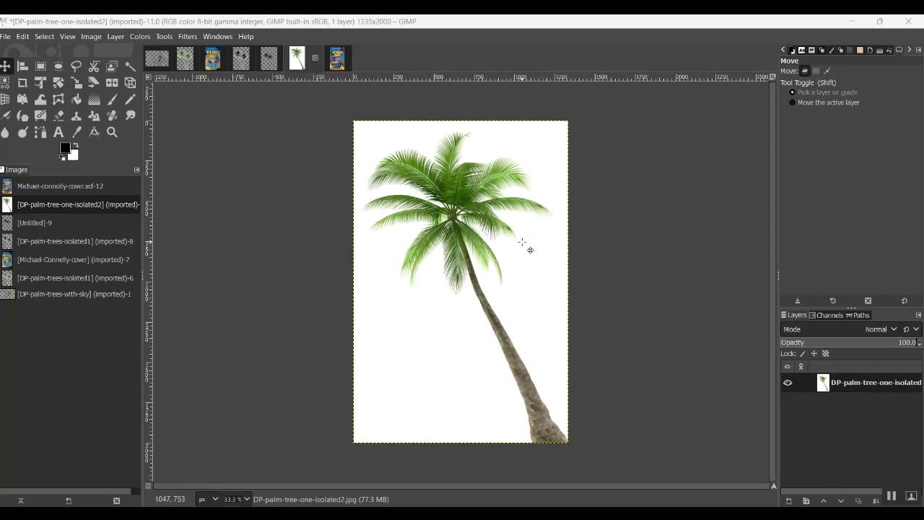
# Duplicate the layer of the single green palm tree image and hide the original layer
pyautogui.click(859, 500)
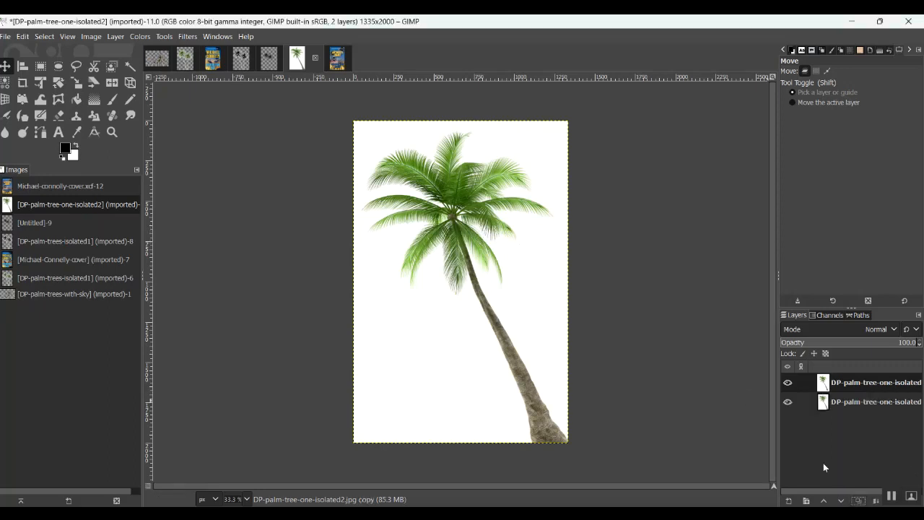
pyautogui.click(787, 402)
# Select the white background around the single palm with Select by Color and add an alpha channel to the duplicate layer
pyautogui.click(5, 83)
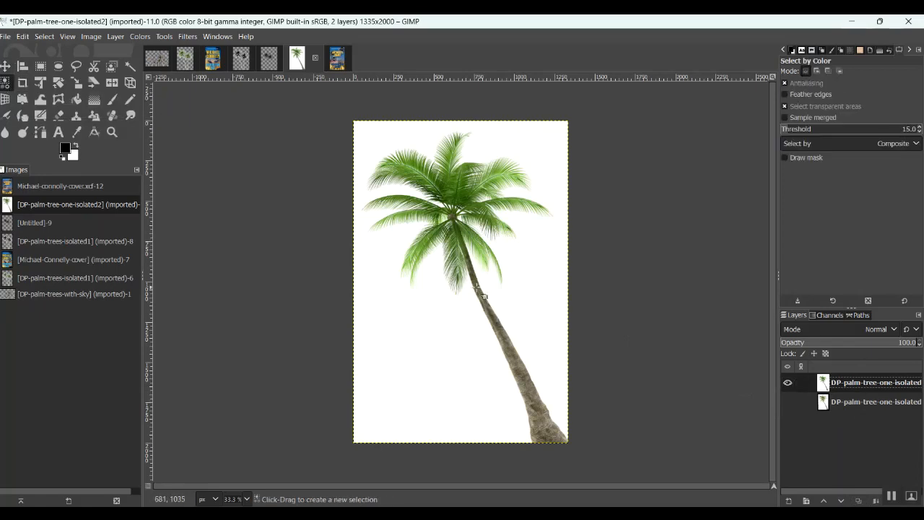
pyautogui.click(550, 278)
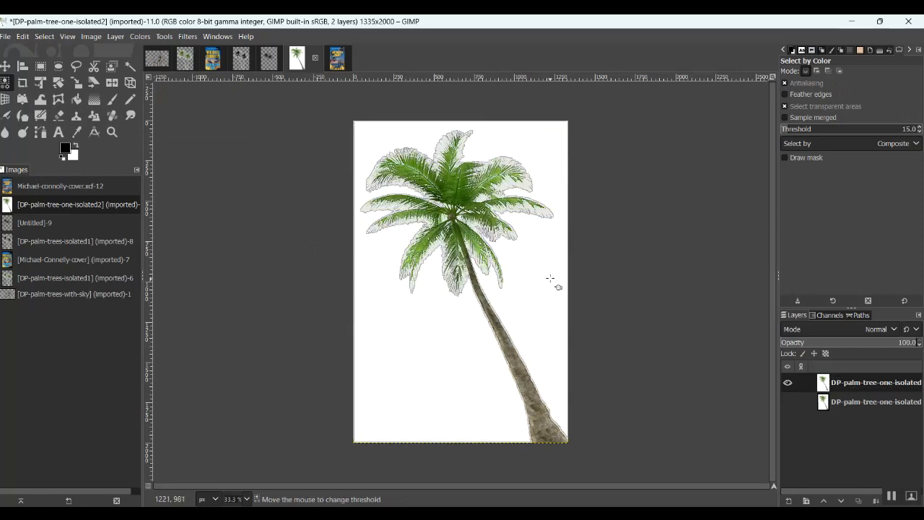
pyautogui.rightClick(839, 382)
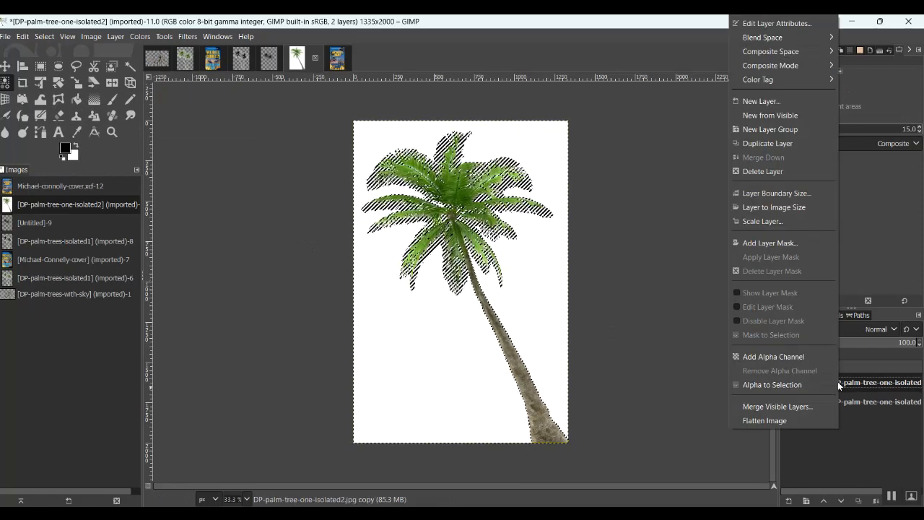
pyautogui.click(792, 357)
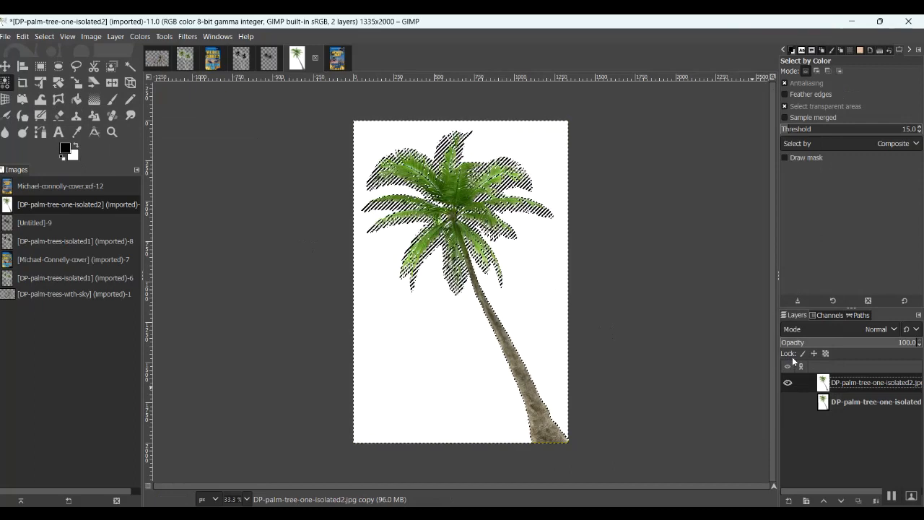
# Delete the selected white background from the duplicate single-palm layer and clear the selection
pyautogui.press('Delete')
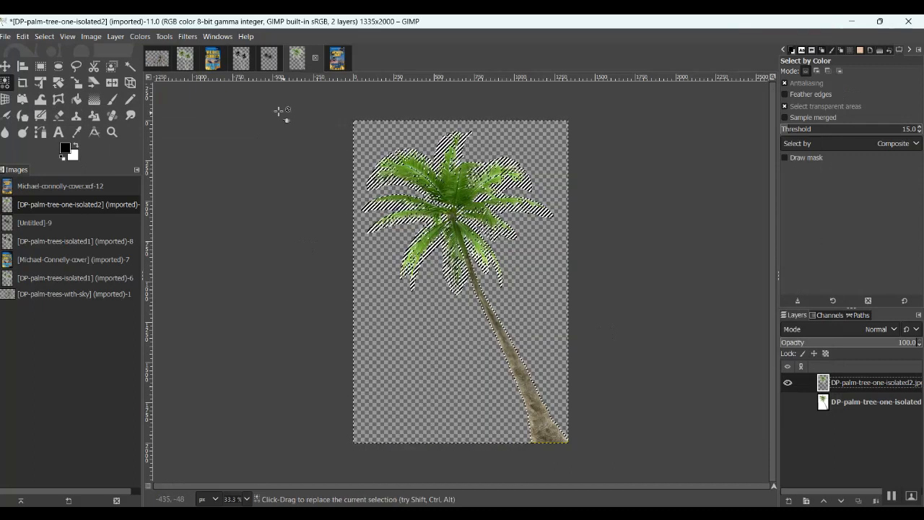
pyautogui.click(41, 38)
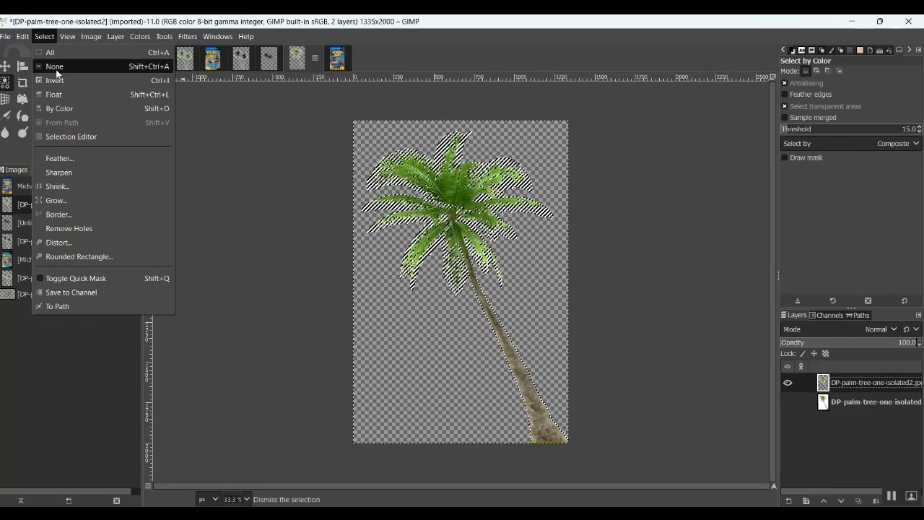
pyautogui.click(56, 66)
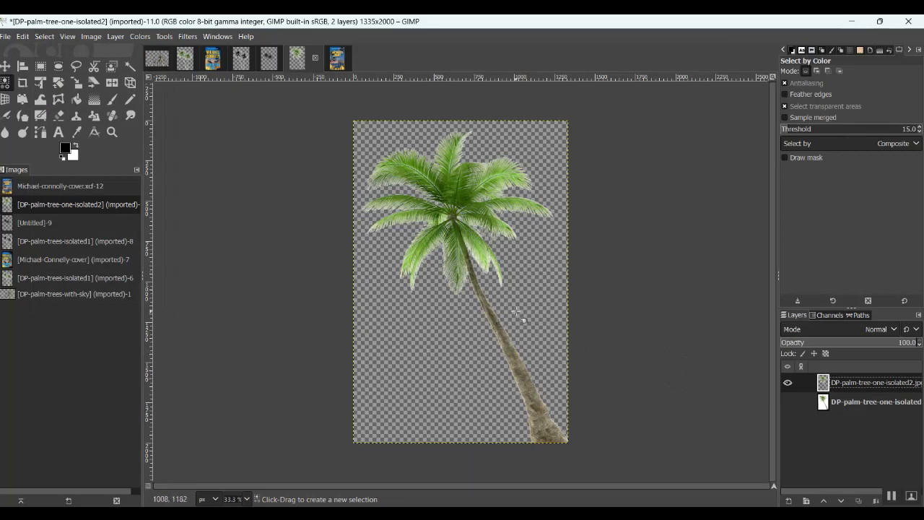
# In the two-palm image, hide the black silhouette layer, show the original green palms layer and duplicate it
pyautogui.click(240, 61)
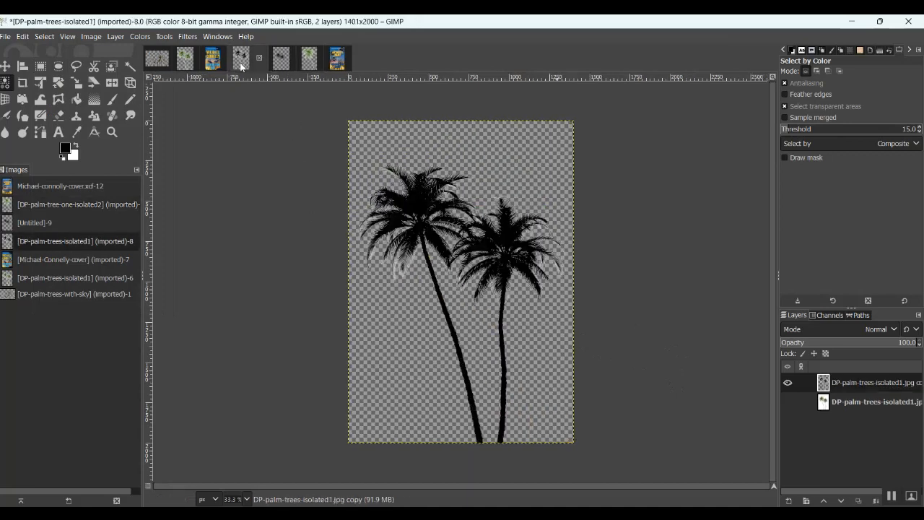
pyautogui.click(787, 383)
pyautogui.click(787, 402)
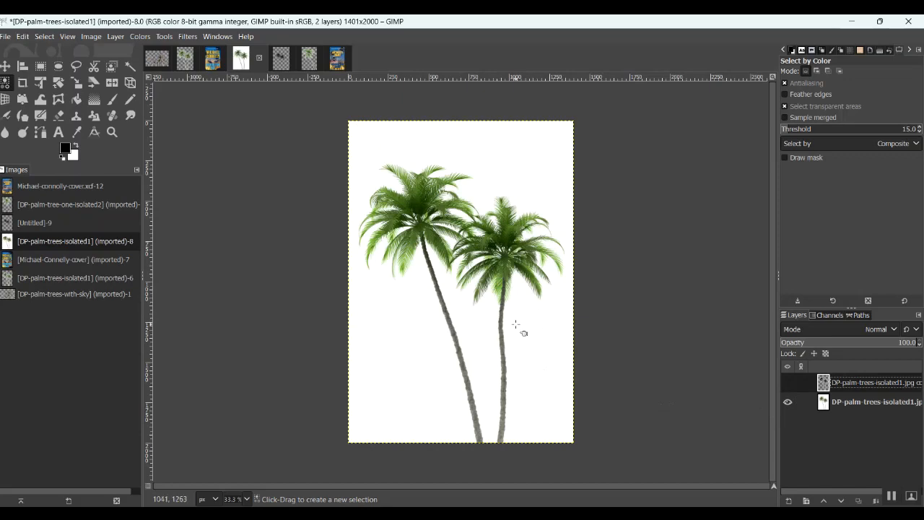
pyautogui.click(859, 500)
pyautogui.click(843, 406)
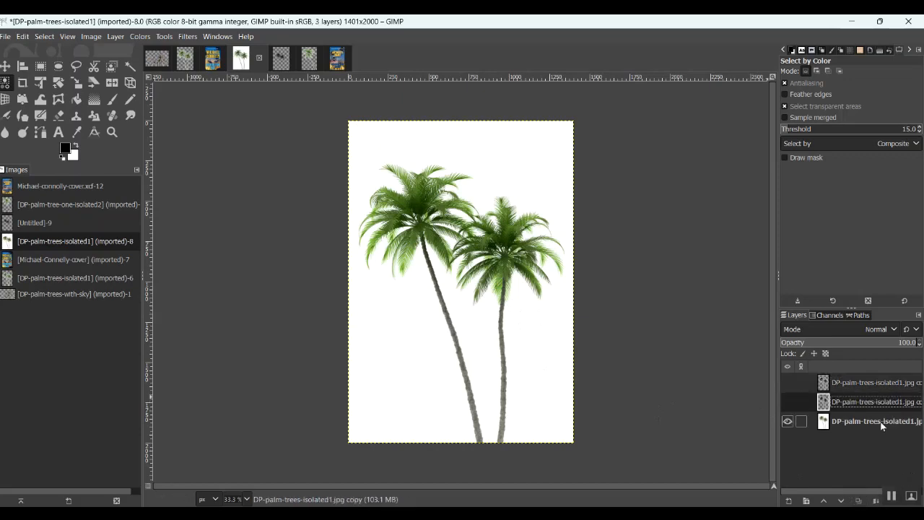
pyautogui.click(794, 422)
pyautogui.hotkey('shift', 'ctrl', 'd')
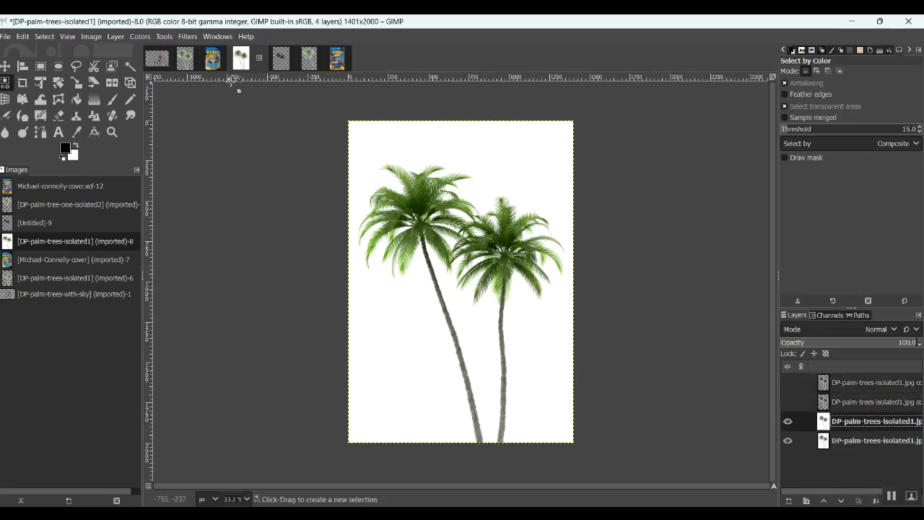
# Desaturate the new duplicate of the green palms layer and select its white background by color
pyautogui.click(139, 36)
pyautogui.moveTo(178, 278)
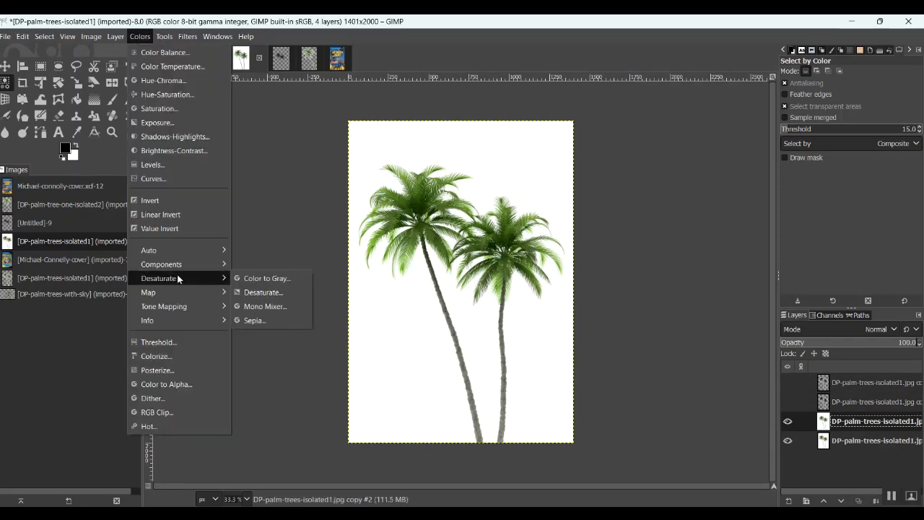
pyautogui.click(260, 290)
pyautogui.hotkey('shift', 'o')
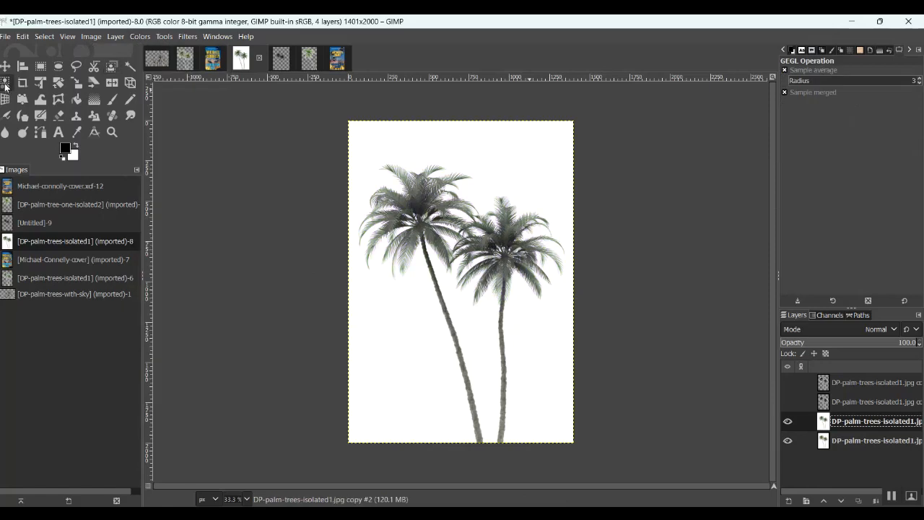
pyautogui.click(537, 147)
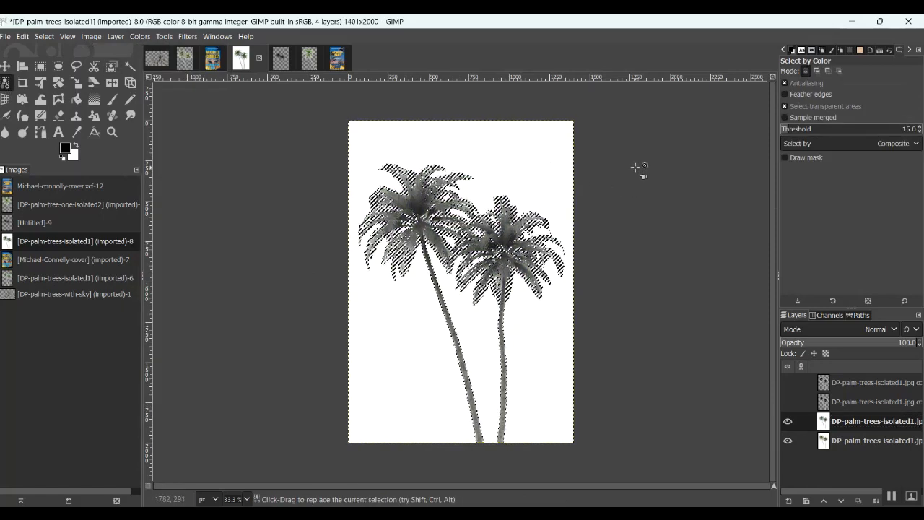
# Add an alpha channel to the desaturated layer, delete its white background, and clear the selection with the original layer hidden
pyautogui.rightClick(862, 421)
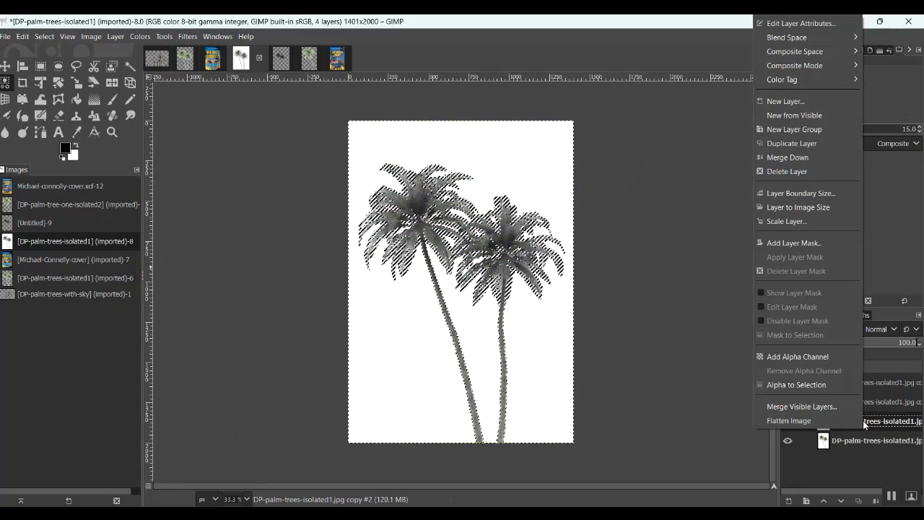
pyautogui.click(797, 356)
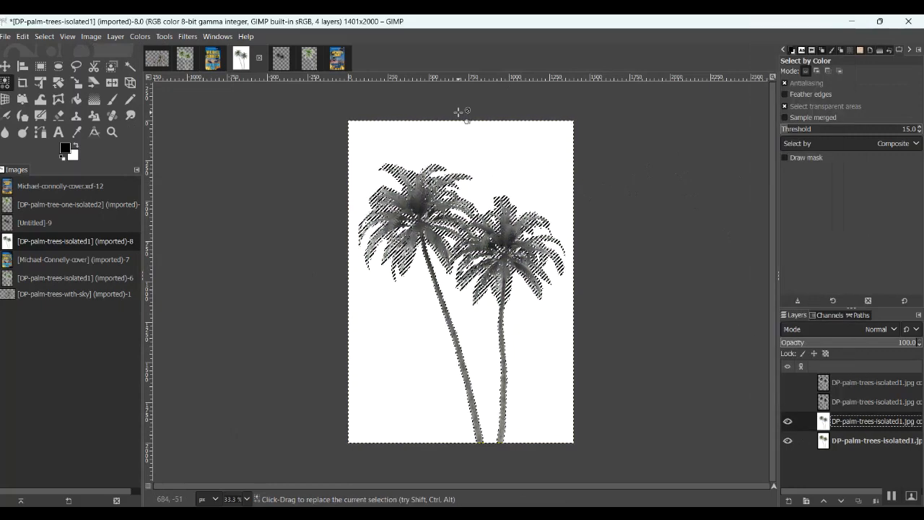
pyautogui.press('Delete')
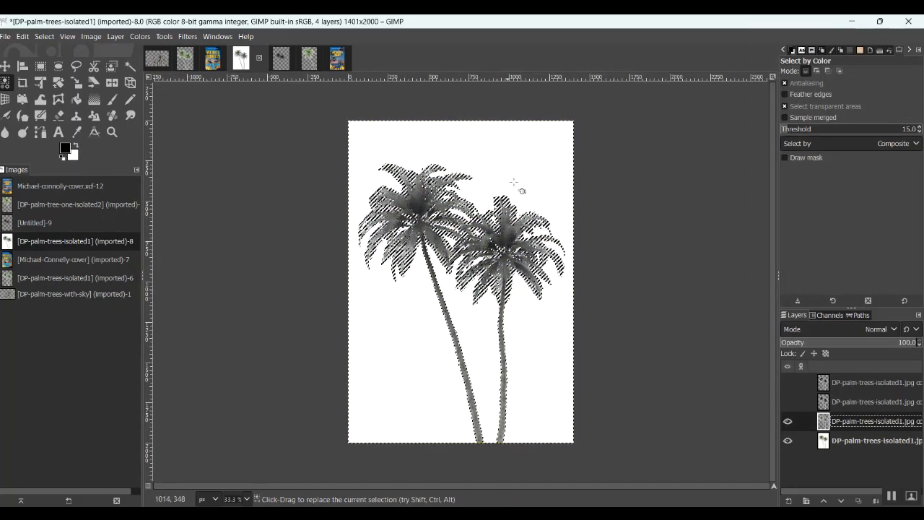
pyautogui.click(788, 440)
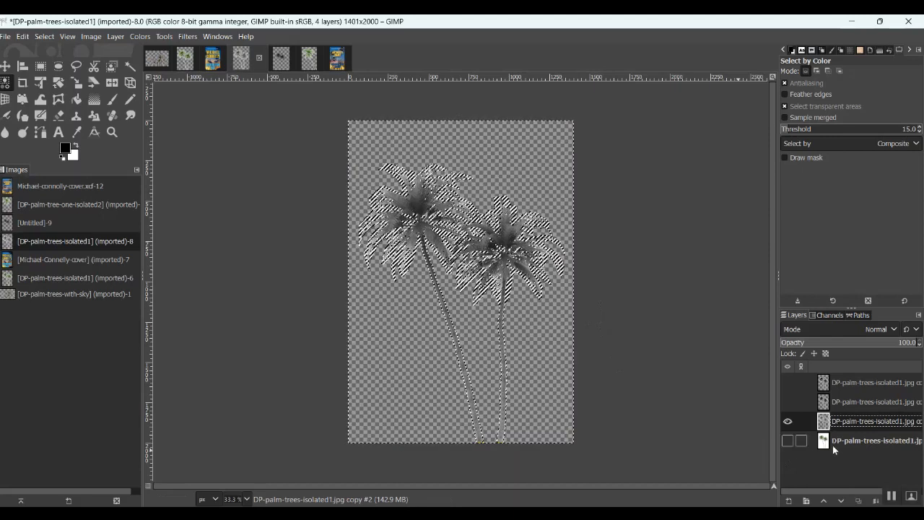
pyautogui.click(44, 36)
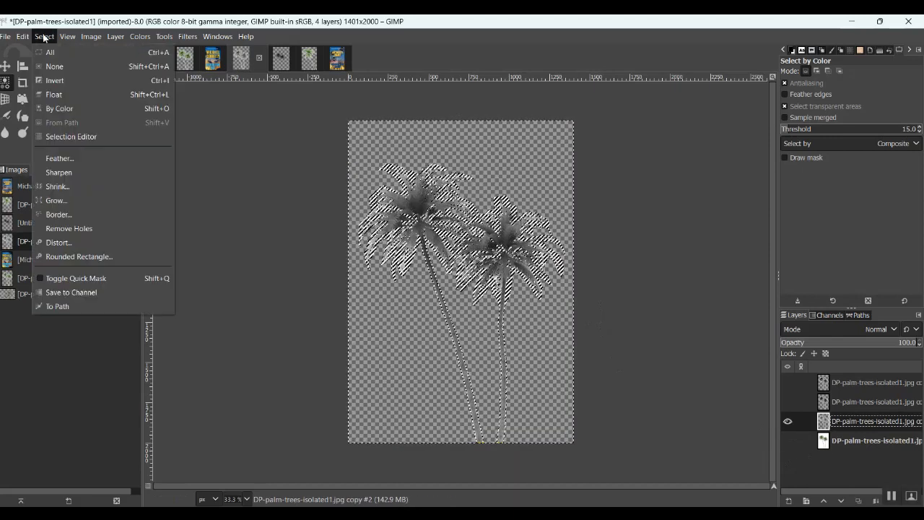
pyautogui.click(54, 64)
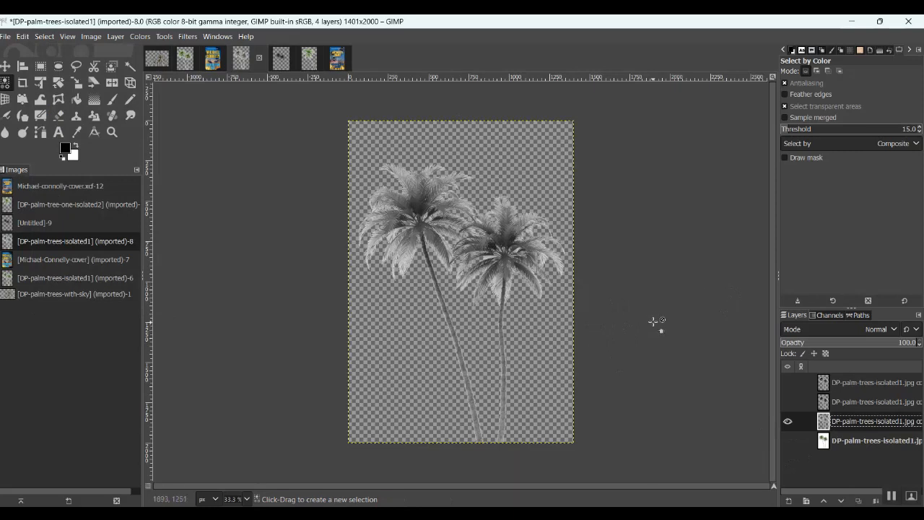
# Darken the desaturated palms with Curves by moving the black point to input 94, output 0
pyautogui.click(140, 36)
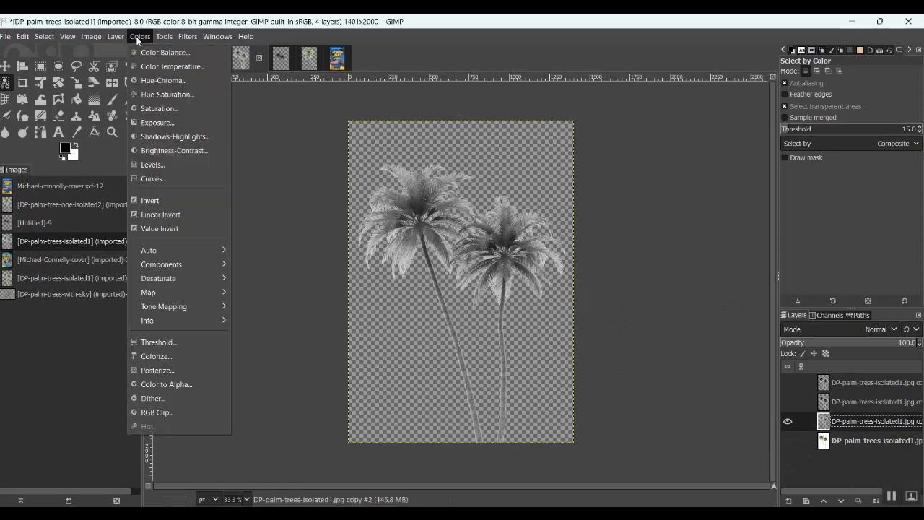
pyautogui.click(149, 179)
pyautogui.moveTo(93, 246); pyautogui.dragTo(154, 247)
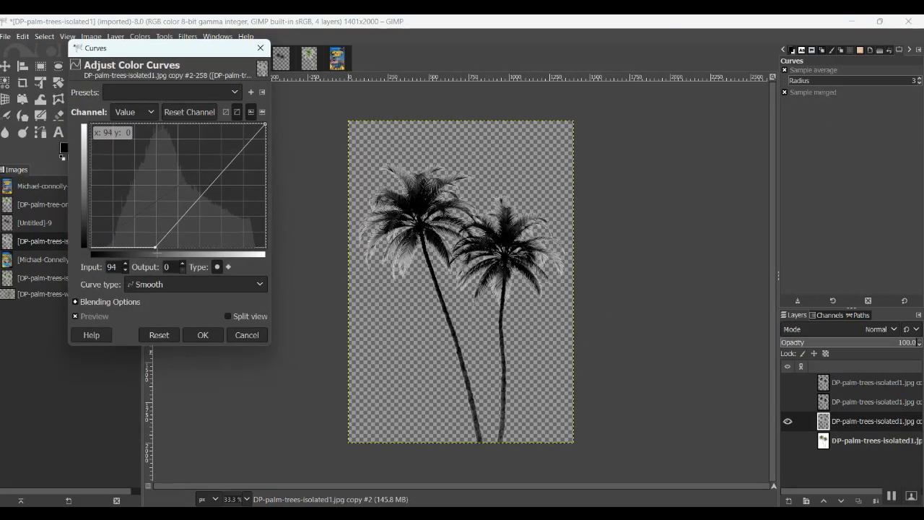
pyautogui.moveTo(265, 124)
pyautogui.mouseDown()
pyautogui.moveTo(238, 129)
pyautogui.moveTo(266, 123)
pyautogui.mouseUp()
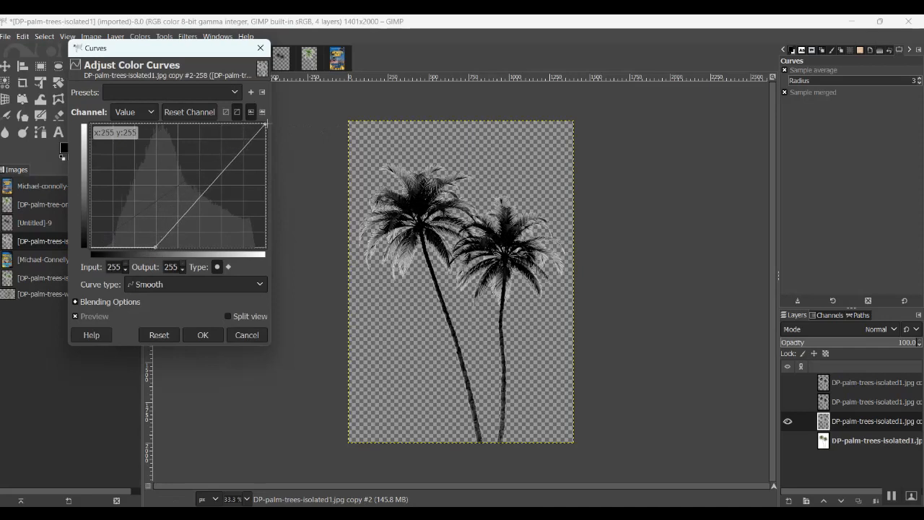
pyautogui.click(196, 336)
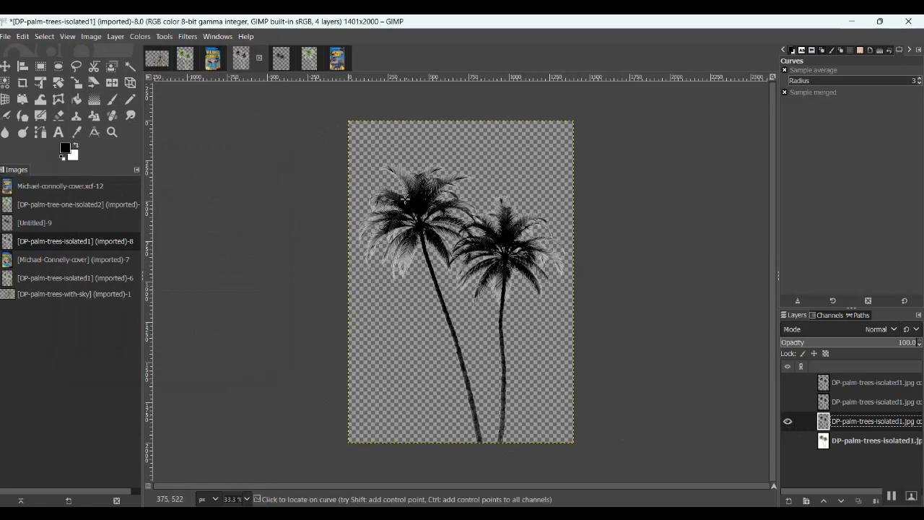
# Compare the palms on the reference book cover with the isolated palm images in the other open files
pyautogui.click(210, 65)
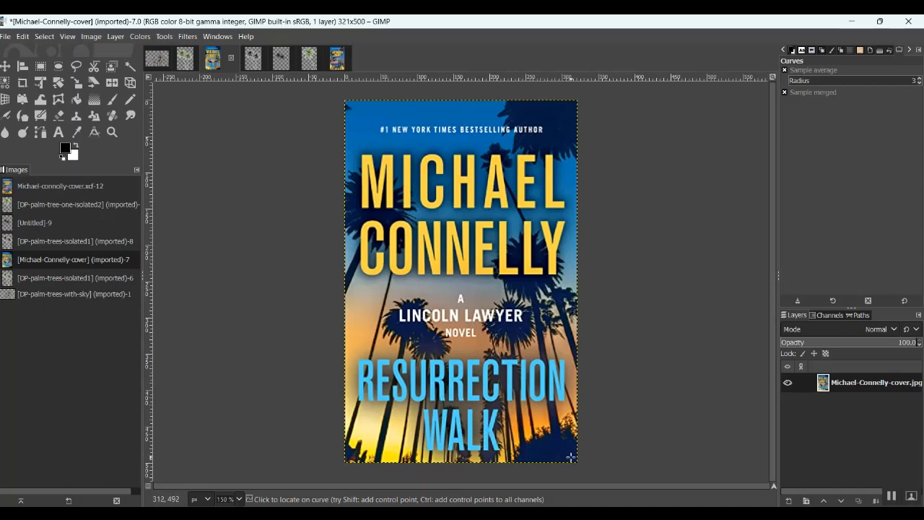
pyautogui.click(283, 65)
pyautogui.click(240, 65)
pyautogui.click(279, 63)
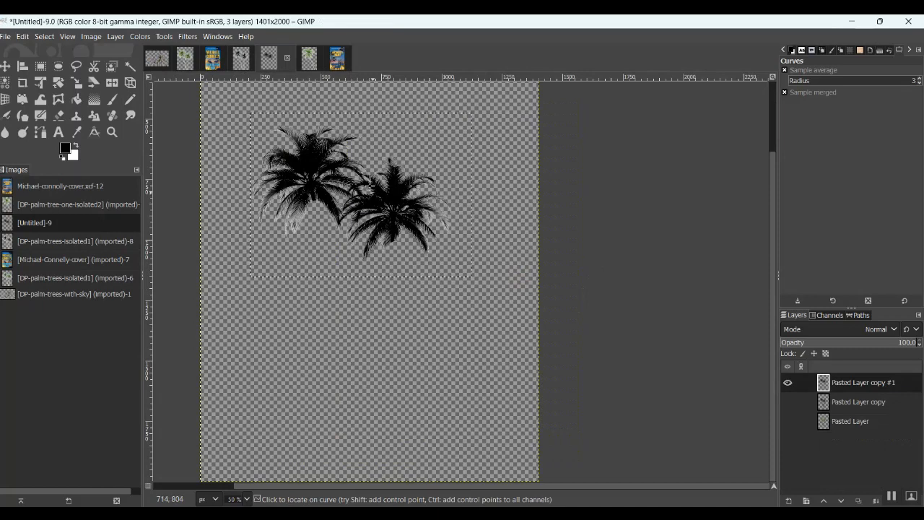
pyautogui.click(337, 62)
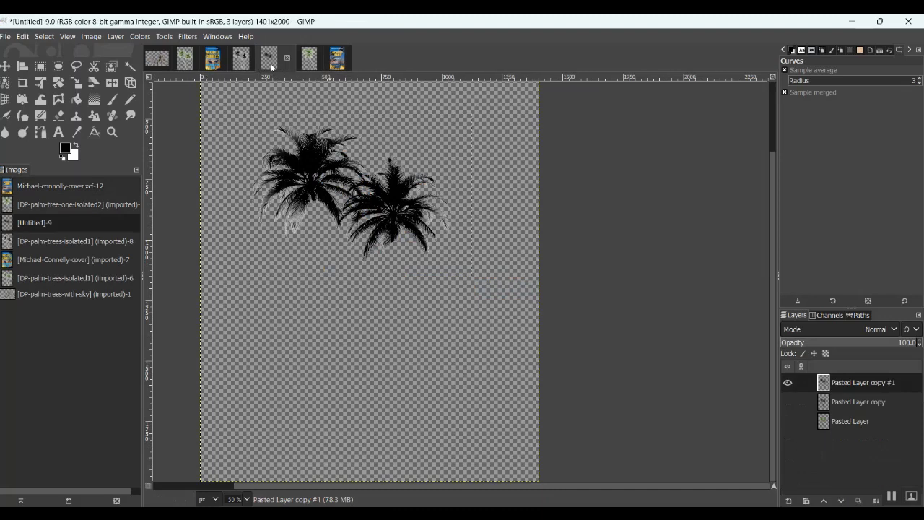
pyautogui.click(268, 62)
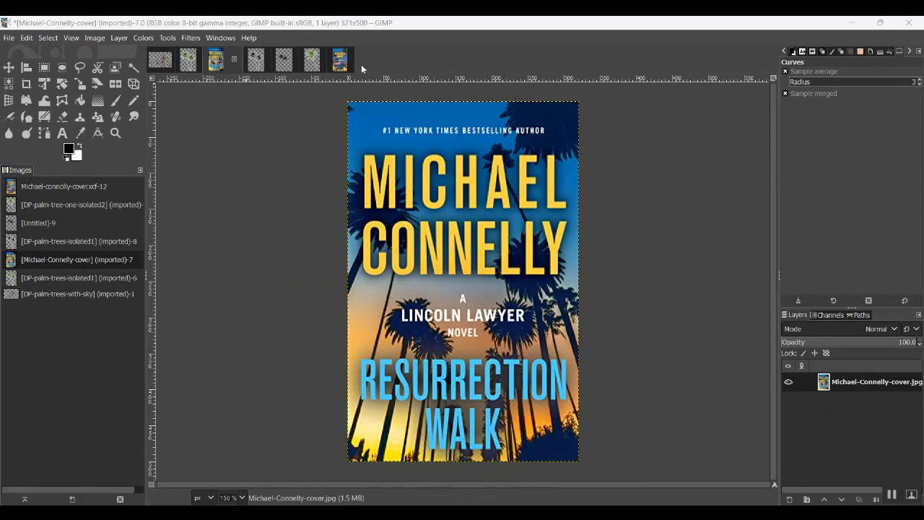
# In Michael-connolly-cover.xcf, show only the Background and connolly picture layers
pyautogui.click(340, 60)
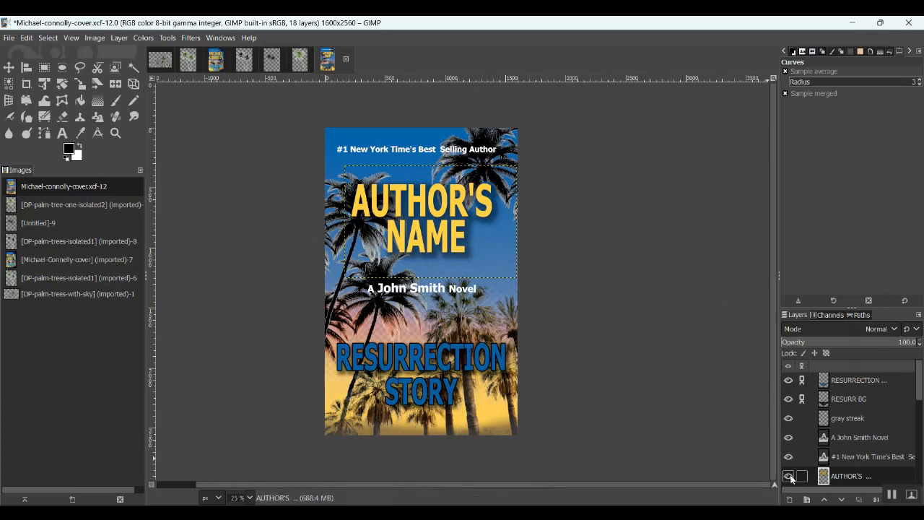
pyautogui.scroll(-5, 790, 478)
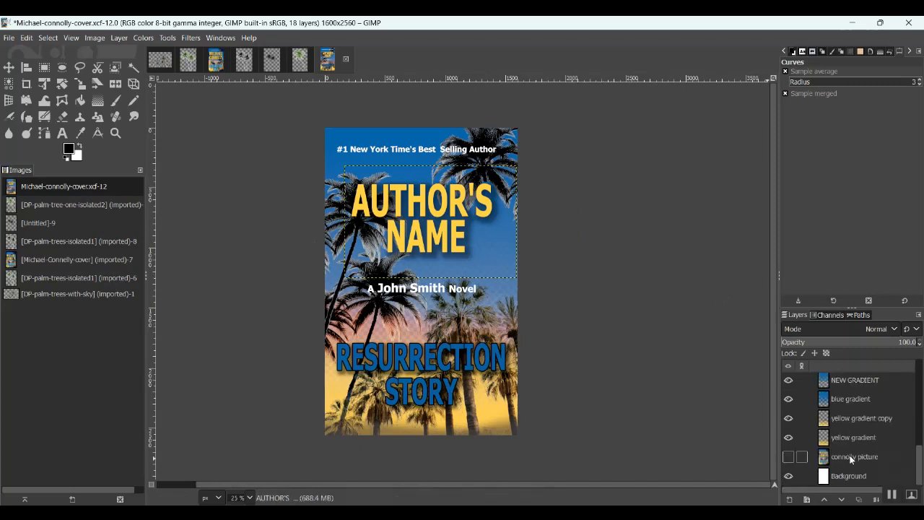
pyautogui.keyDown('shift'); pyautogui.click(788, 476); pyautogui.keyUp('shift')
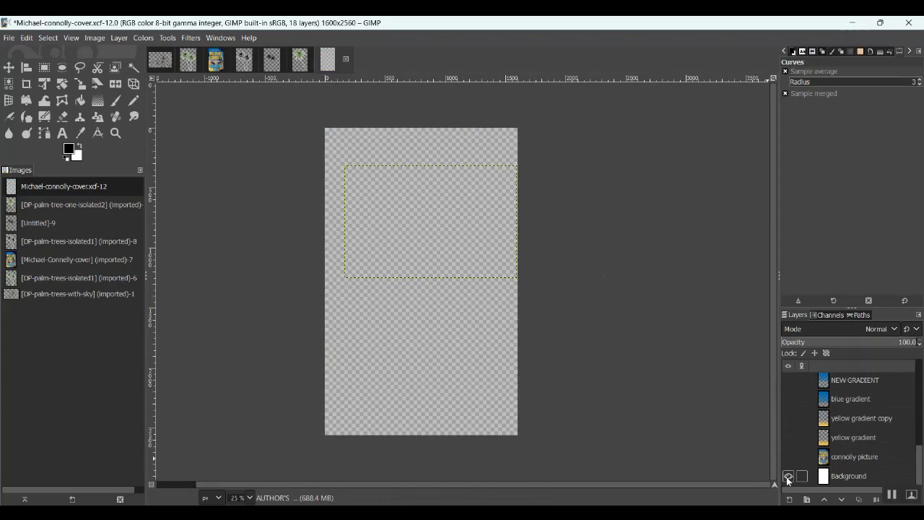
pyautogui.click(852, 478)
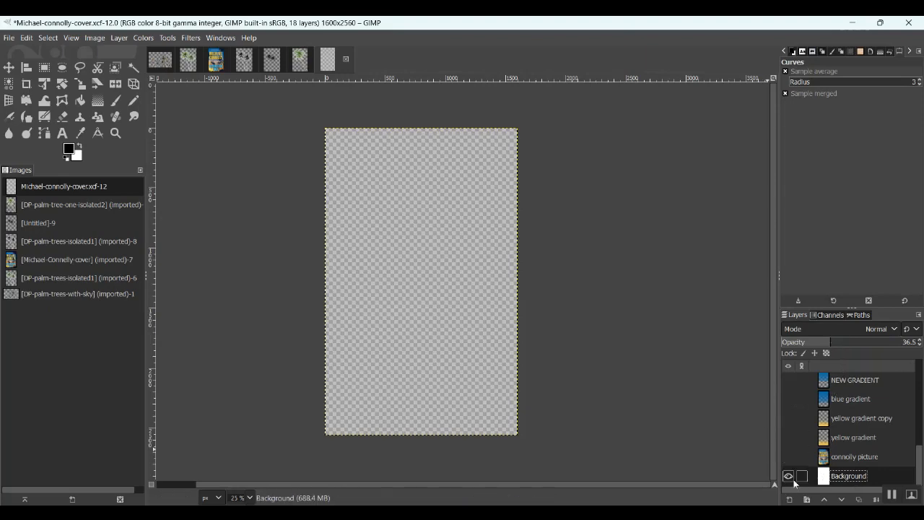
pyautogui.click(789, 457)
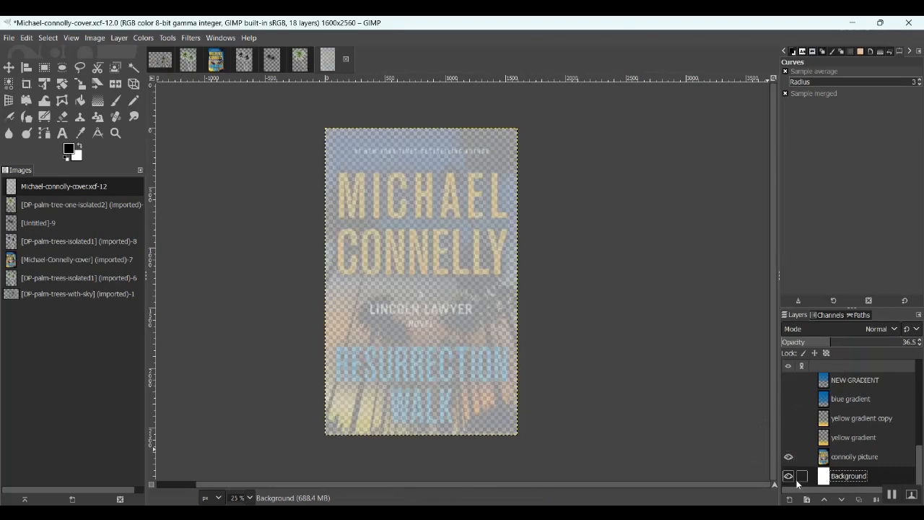
# Set the Background layer's opacity to 100 and toggle its visibility to check it
pyautogui.click(920, 340)
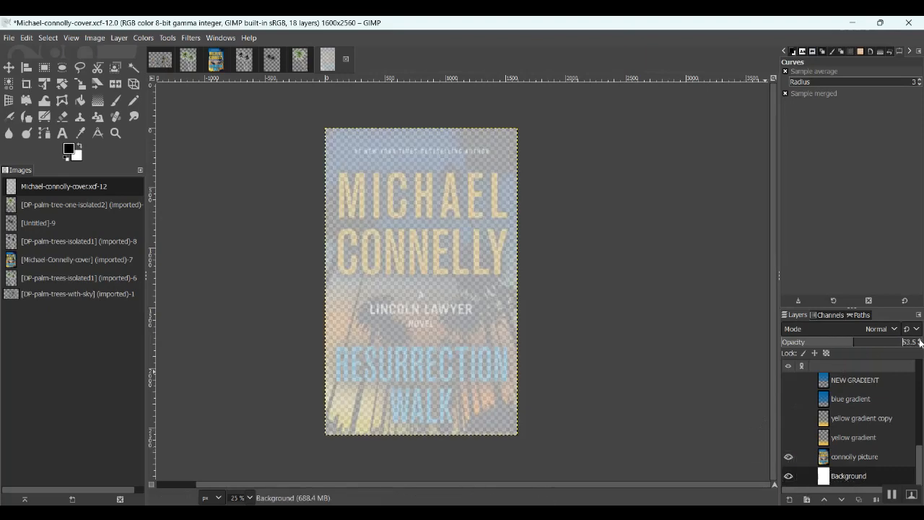
pyautogui.moveTo(920, 341); pyautogui.dragTo(920, 341)
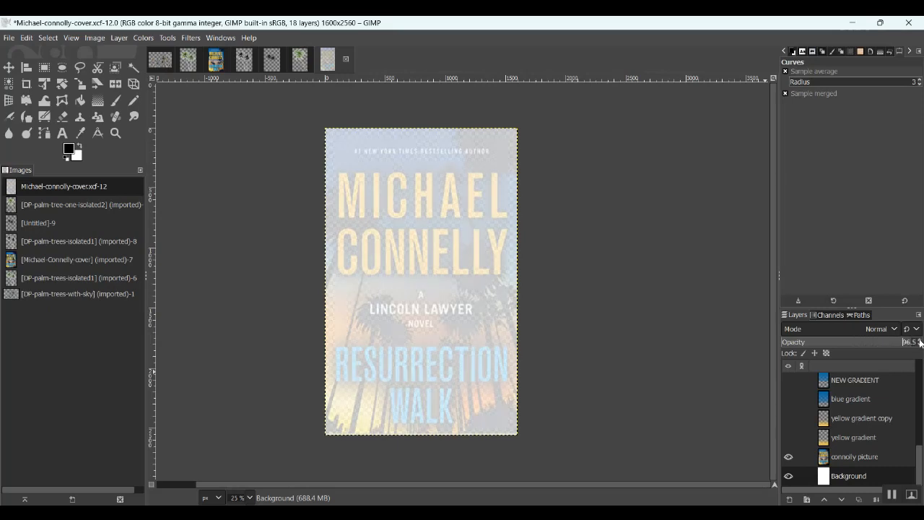
pyautogui.click(787, 476)
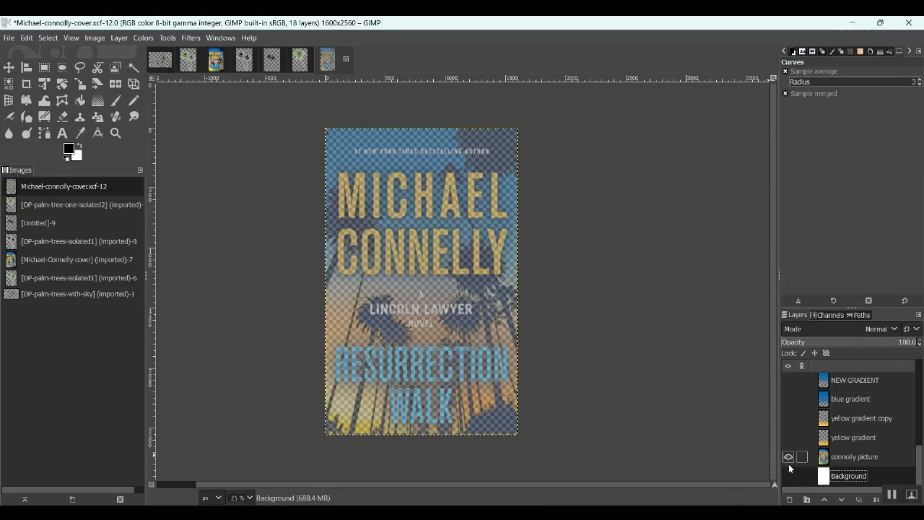
pyautogui.click(788, 477)
# Set the connolly picture layer's opacity to 100
pyautogui.click(849, 457)
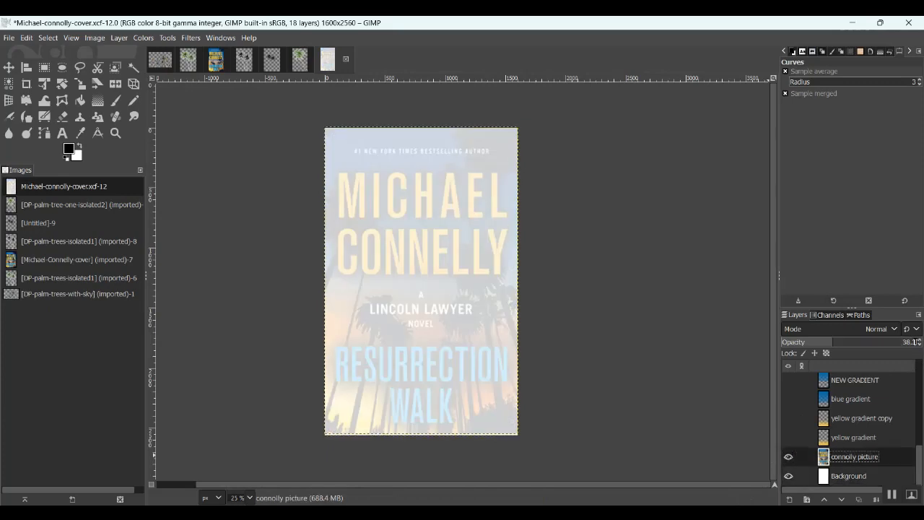
pyautogui.click(919, 341)
pyautogui.moveTo(919, 342); pyautogui.dragTo(919, 343)
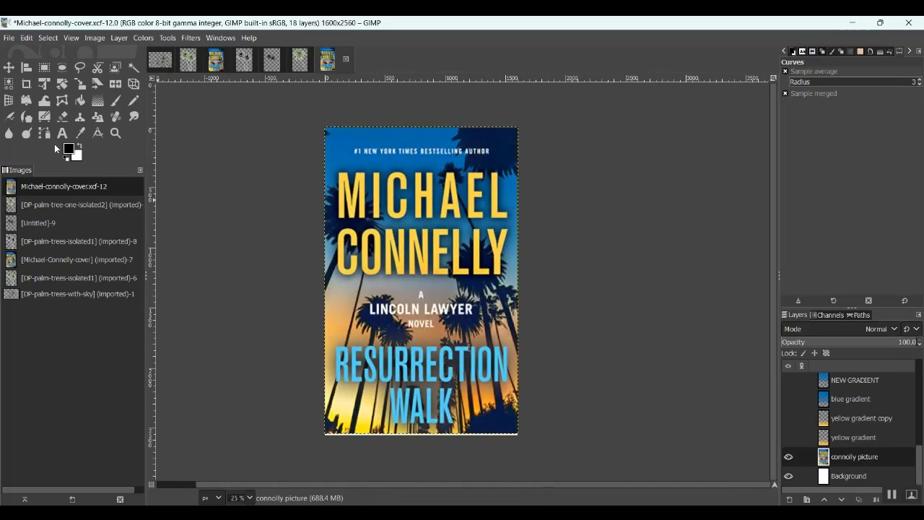
# Set the foreground color to the blue 0064a6 sampled from the sky at the upper edge of the cover
pyautogui.click(68, 149)
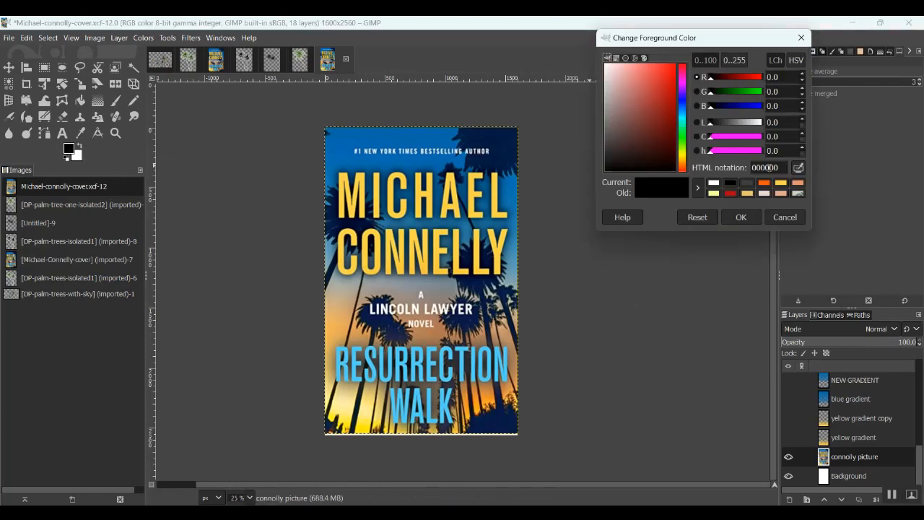
pyautogui.click(384, 131)
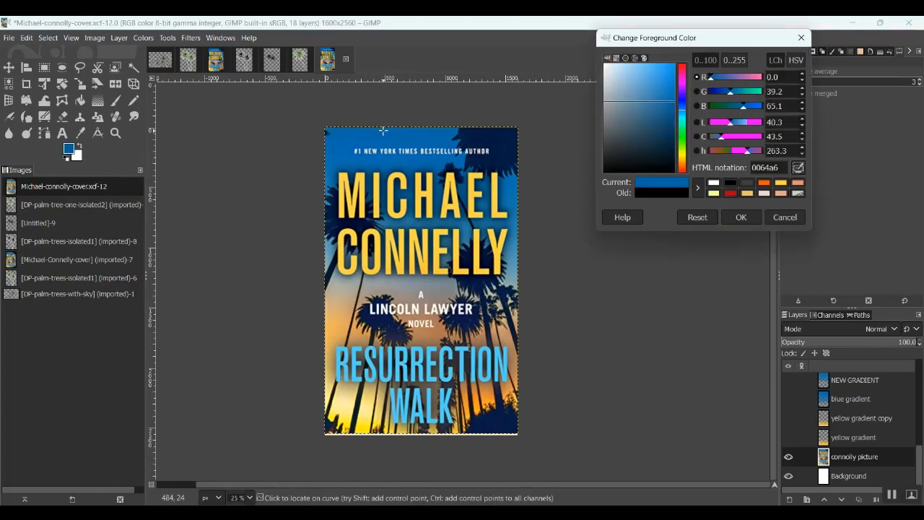
pyautogui.click(738, 218)
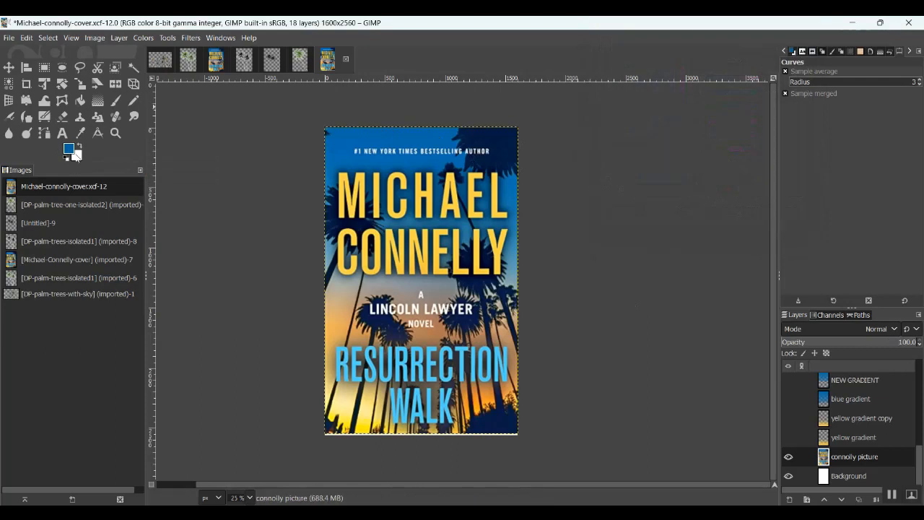
# Set the background color to the yellow fdcf41 sampled from the author lettering, and check the foreground color's HTML notation
pyautogui.click(77, 155)
pyautogui.click(798, 170)
pyautogui.click(498, 252)
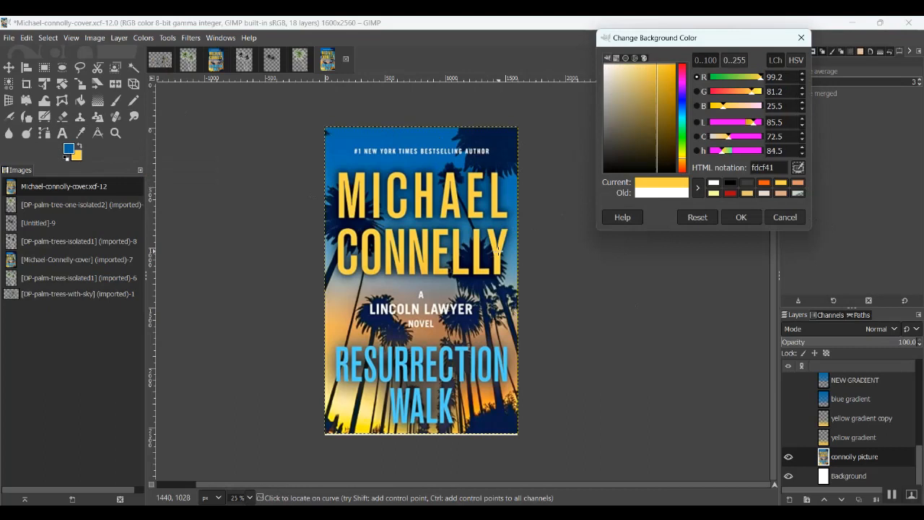
pyautogui.click(744, 217)
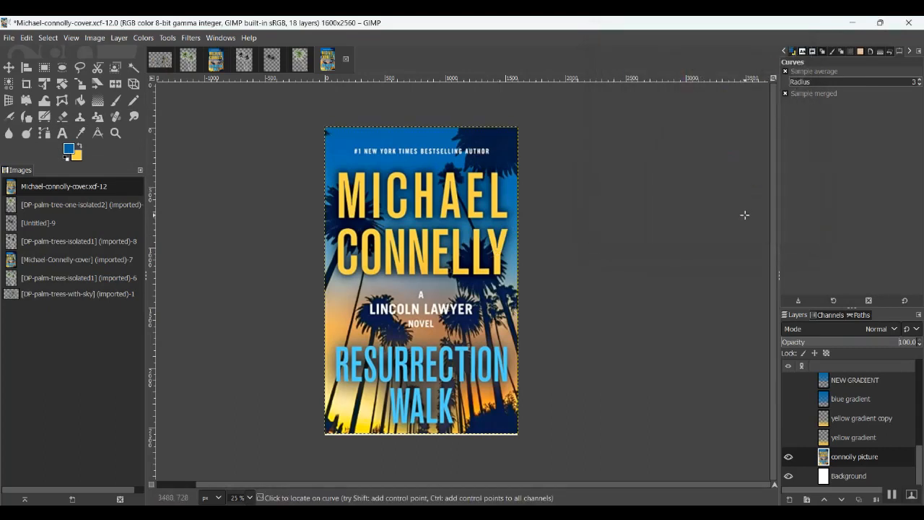
pyautogui.click(69, 150)
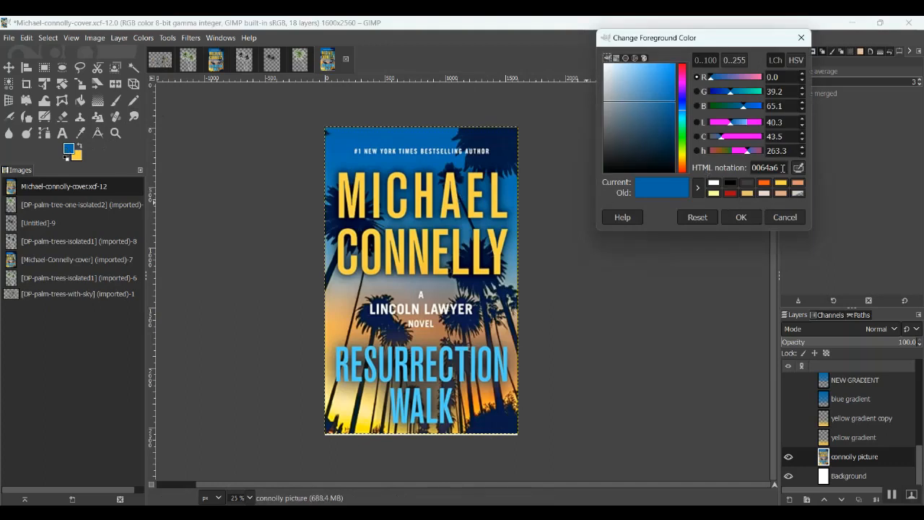
pyautogui.click(750, 218)
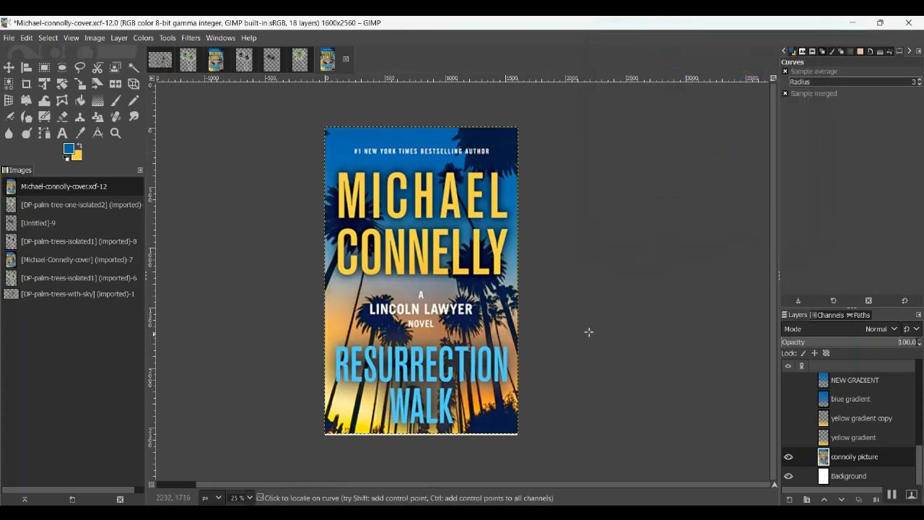
# Lower the connolly picture layer's opacity to 39.4
pyautogui.click(844, 459)
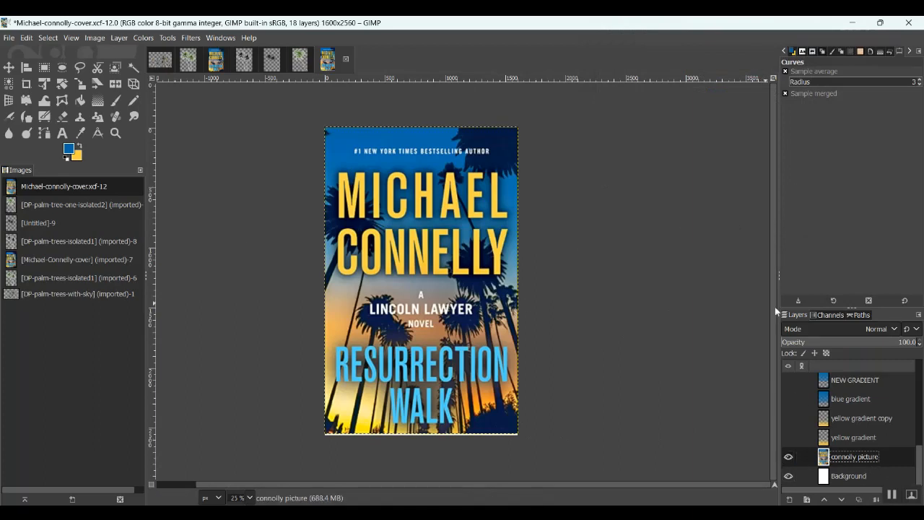
pyautogui.click(810, 342)
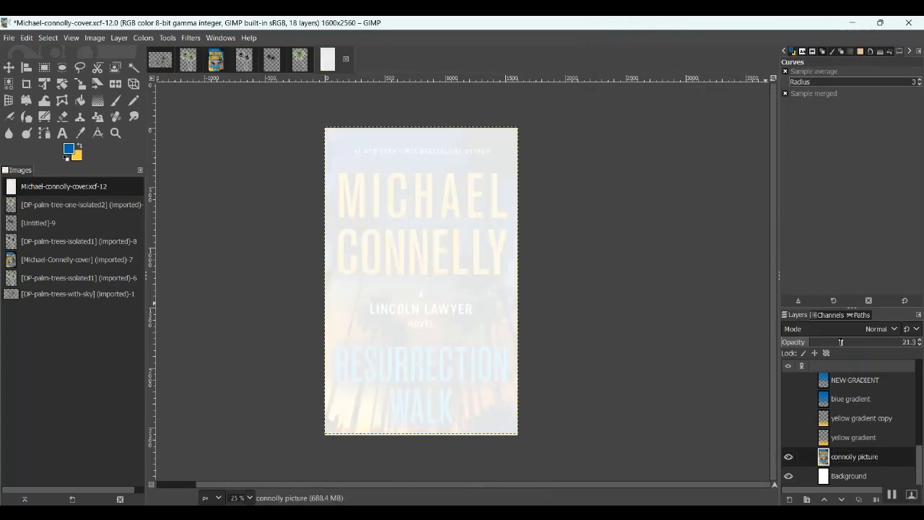
pyautogui.click(834, 342)
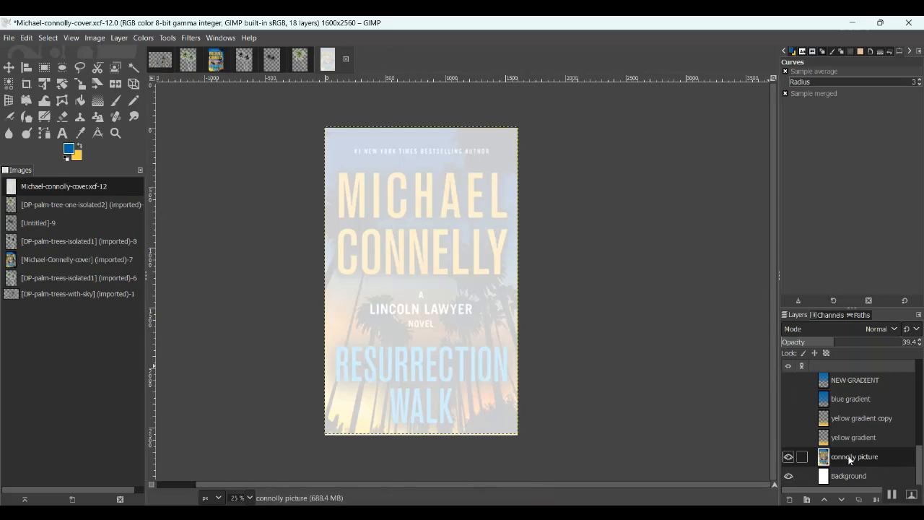
# Show the NEW GRADIENT layer and set the Gradient tool to FG to Transparent
pyautogui.scroll(2, 859, 440)
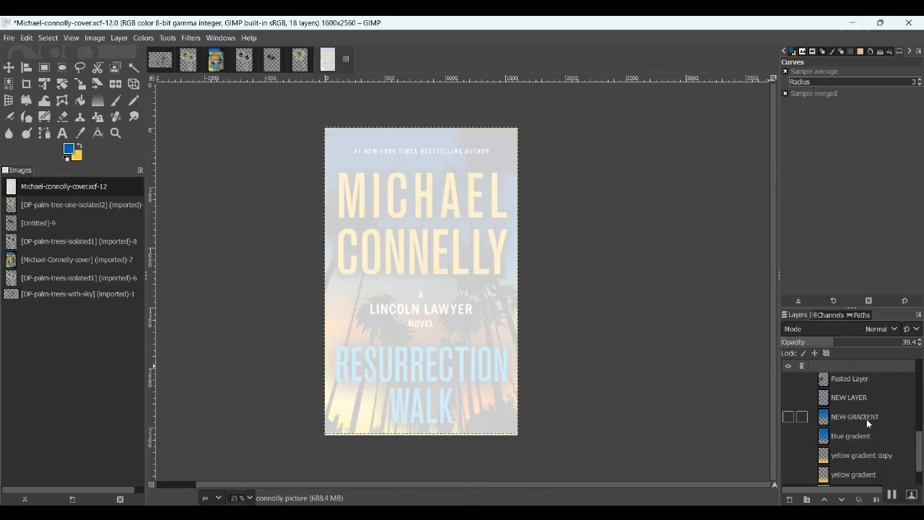
pyautogui.click(789, 416)
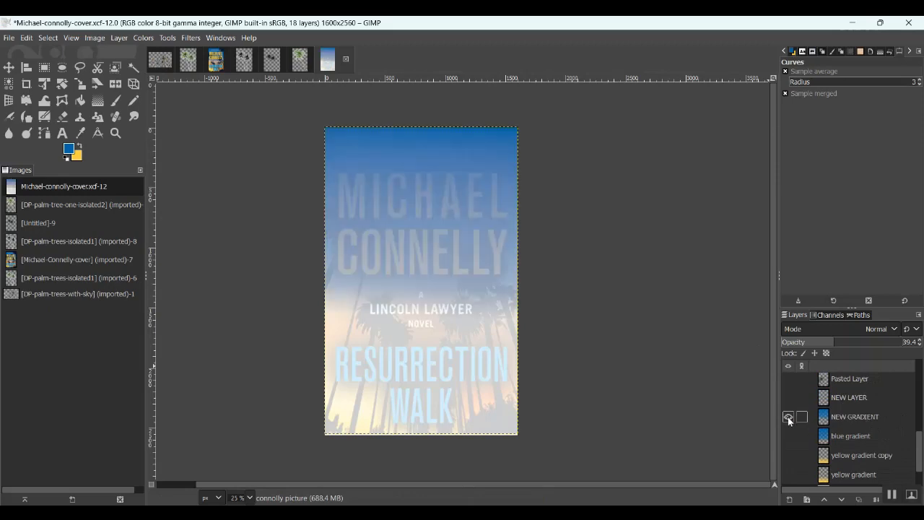
pyautogui.click(98, 102)
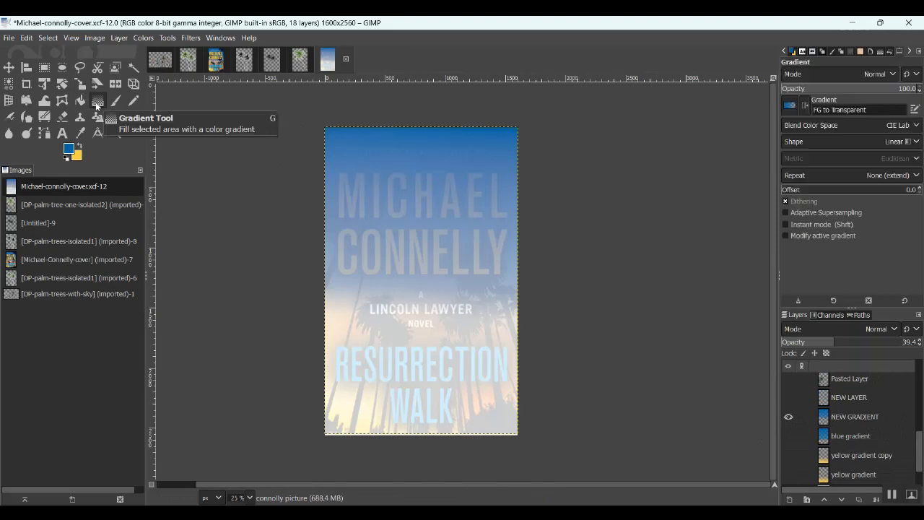
pyautogui.click(794, 107)
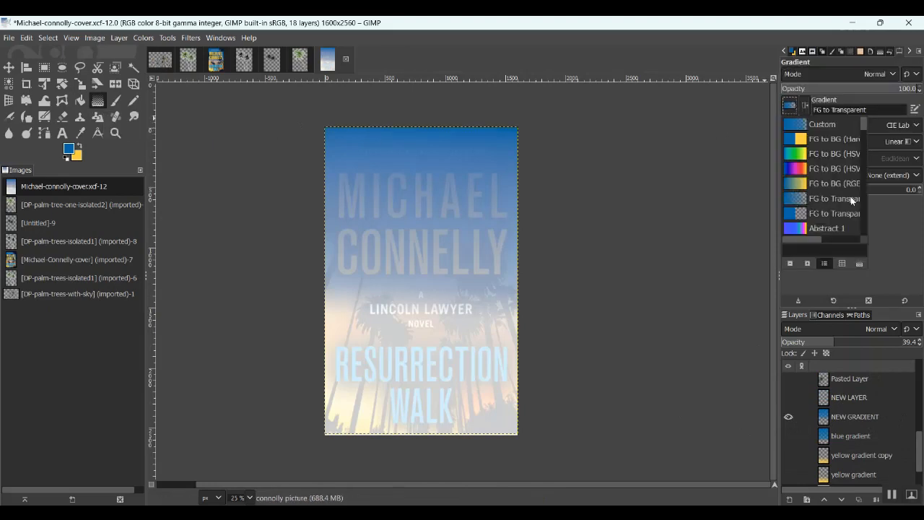
pyautogui.click(806, 199)
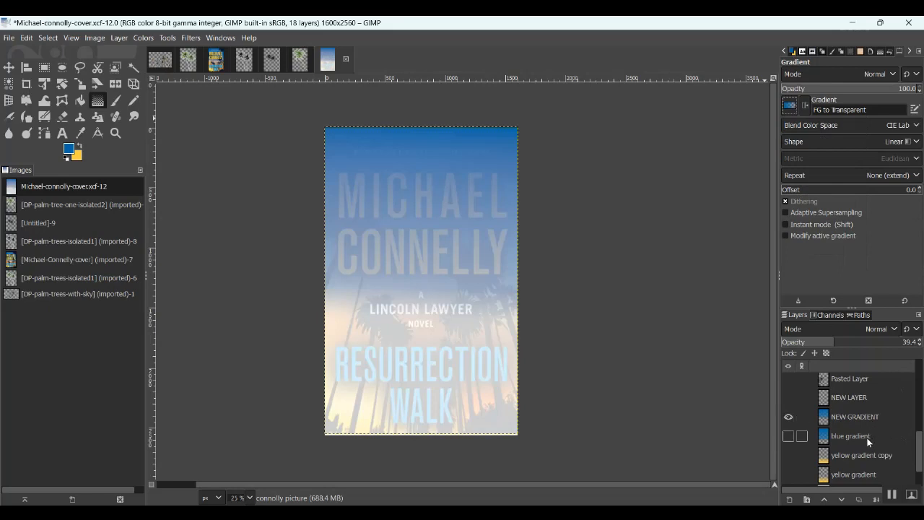
# Show the blue gradient, yellow gradient copy and yellow gradient layers, and compare the sky with the reference cover
pyautogui.click(788, 436)
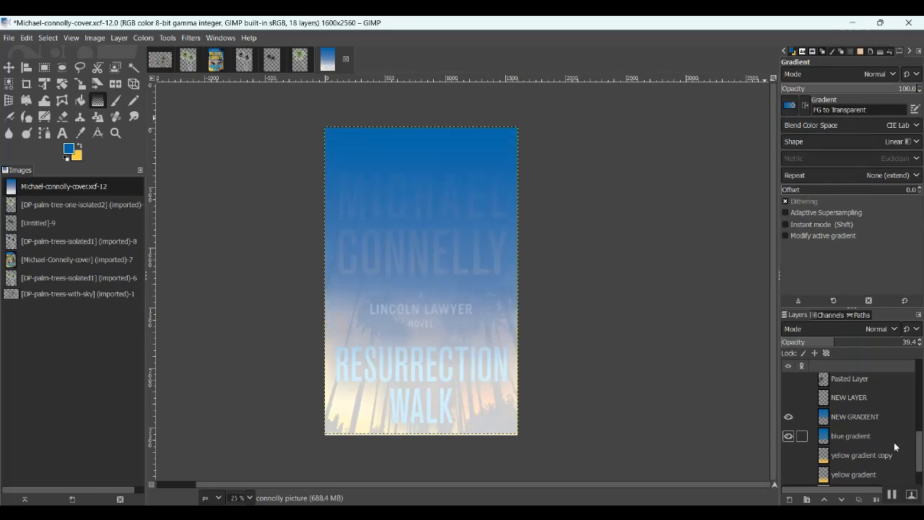
pyautogui.scroll(-1, 895, 447)
pyautogui.click(861, 437)
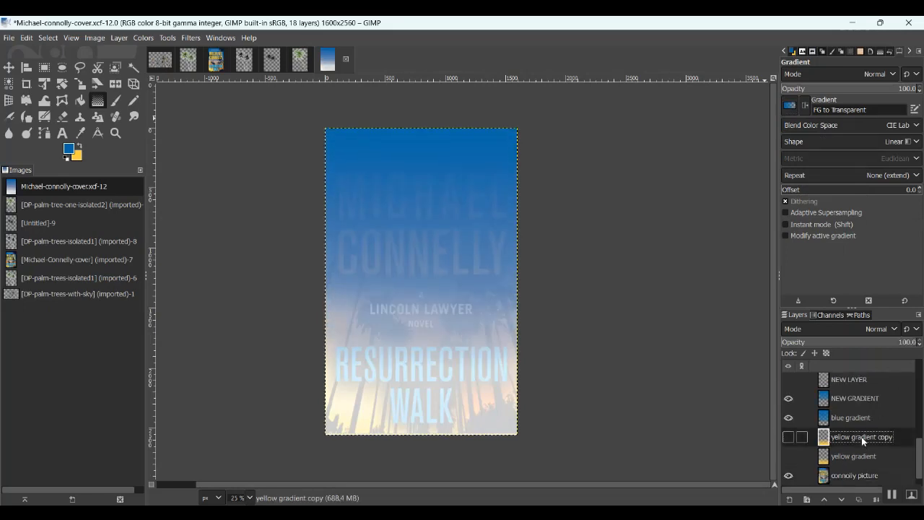
pyautogui.click(789, 436)
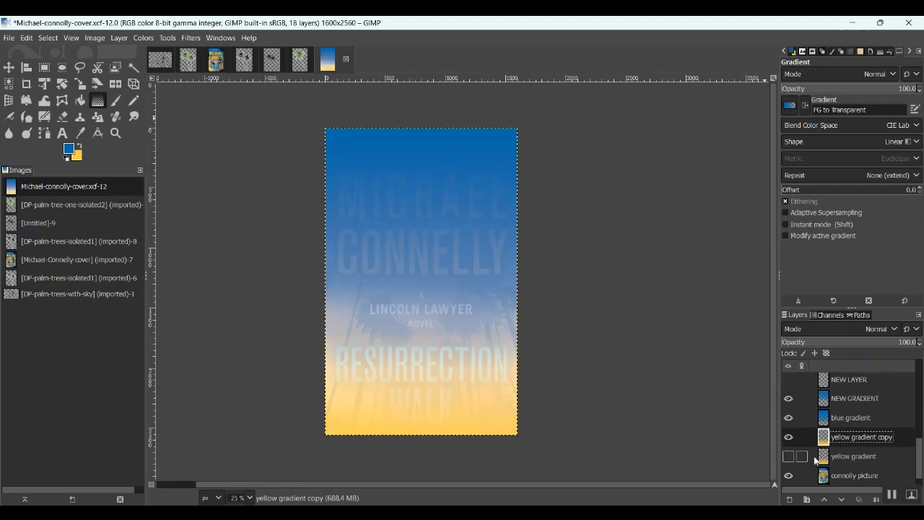
pyautogui.click(855, 457)
pyautogui.click(788, 457)
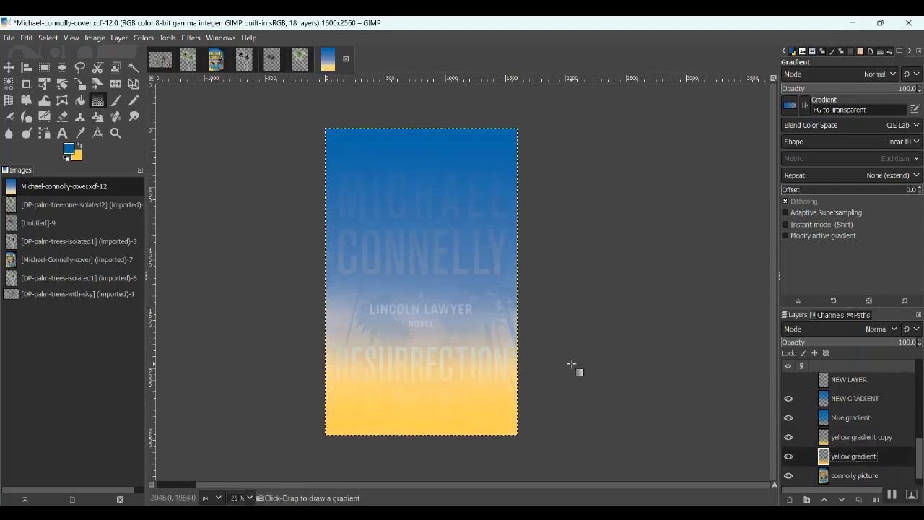
pyautogui.click(216, 60)
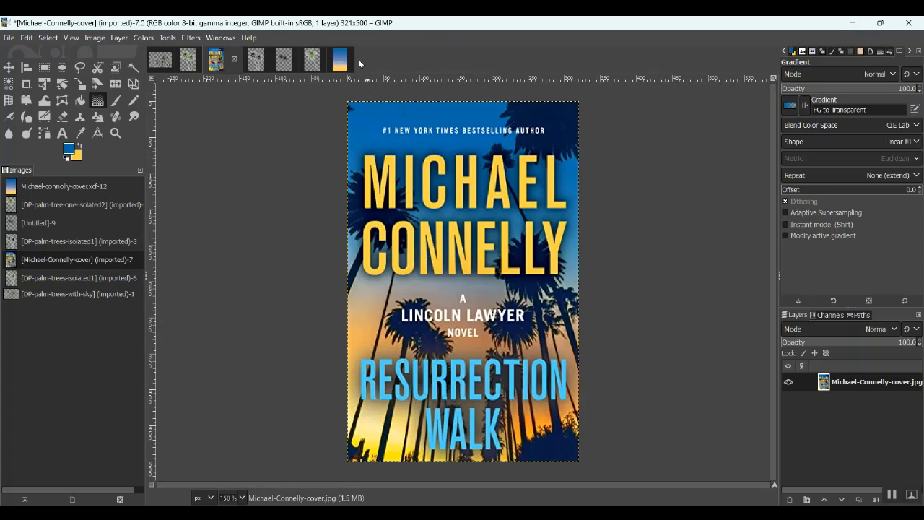
pyautogui.click(342, 61)
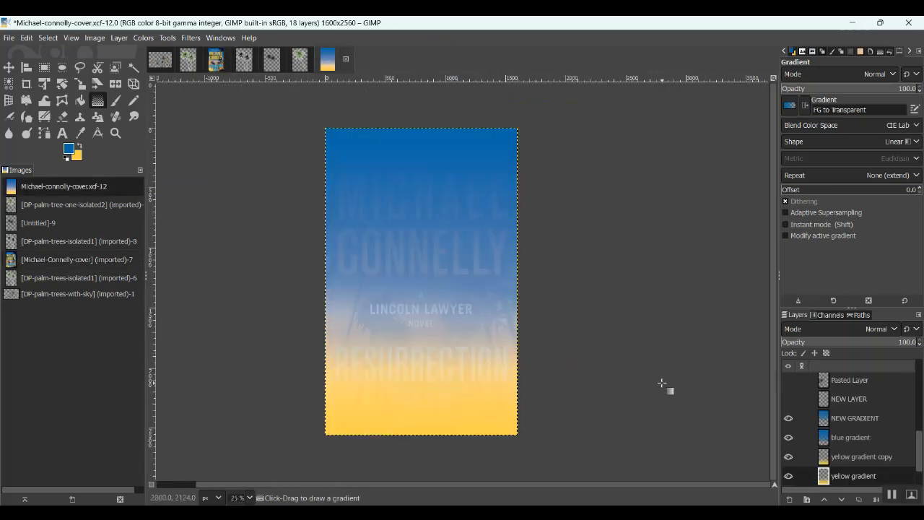
# Show the "#1 New York Time's Best Selling Author" and AUTHOR'S NAME text layers
pyautogui.scroll(3, 884, 445)
pyautogui.scroll(5, 884, 444)
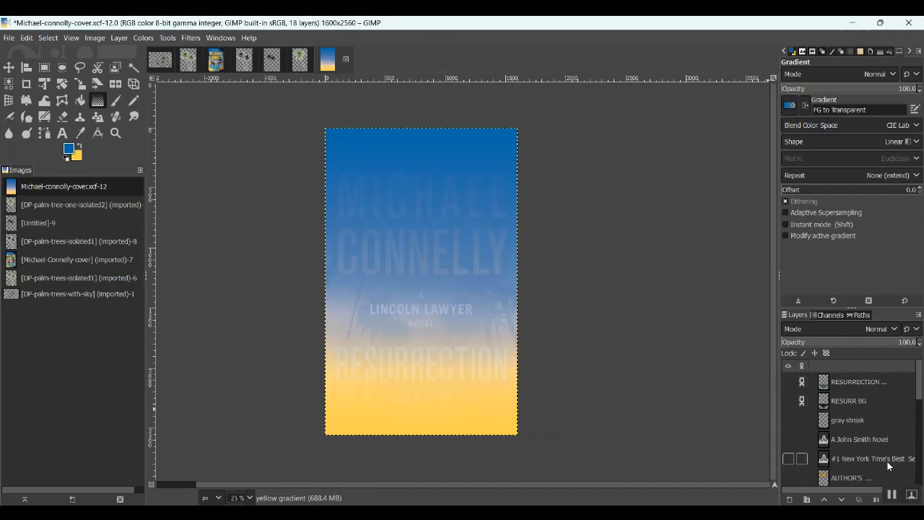
pyautogui.click(788, 459)
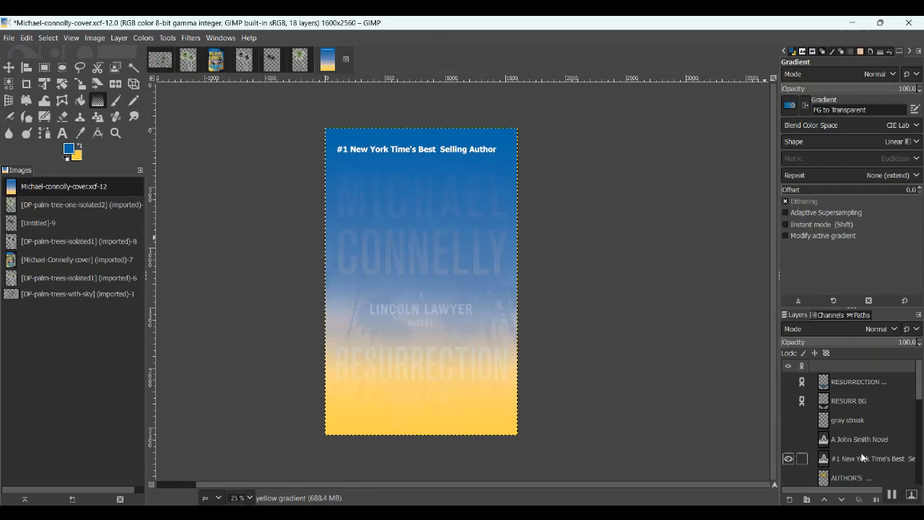
pyautogui.scroll(-1, 826, 444)
pyautogui.click(789, 441)
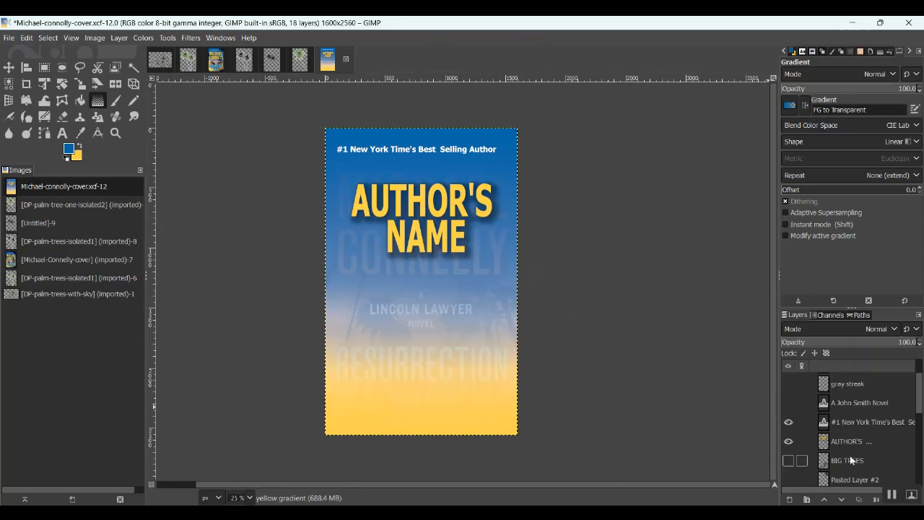
# Show the RESURRECTION STORY title layer and its RESURR BG backing layer
pyautogui.scroll(-1, 890, 454)
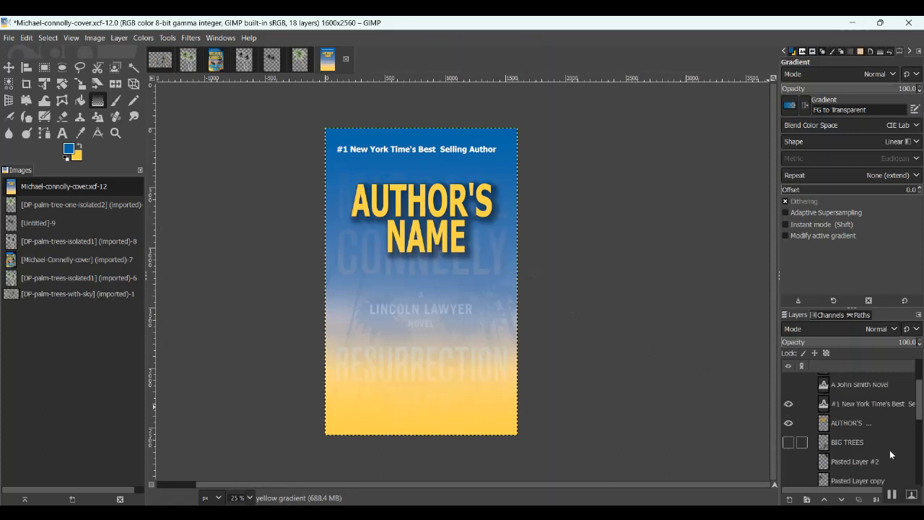
pyautogui.scroll(1, 890, 451)
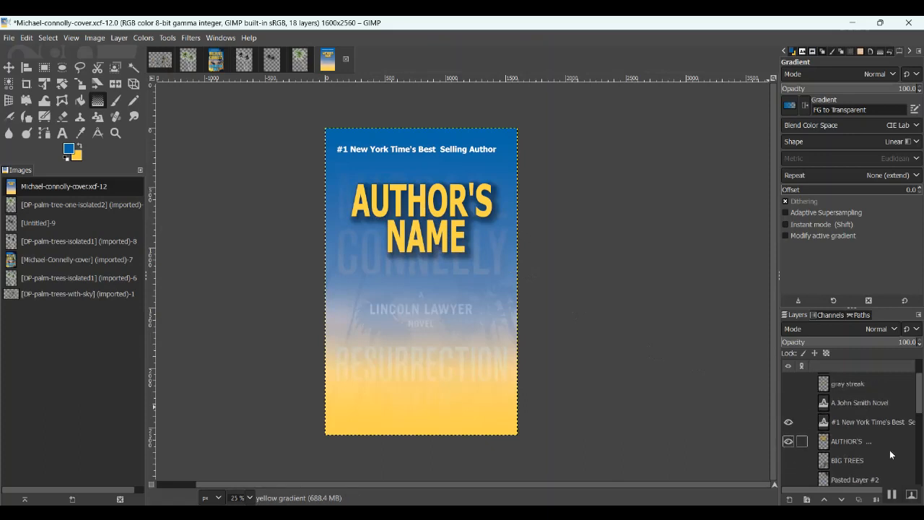
pyautogui.scroll(-3, 890, 450)
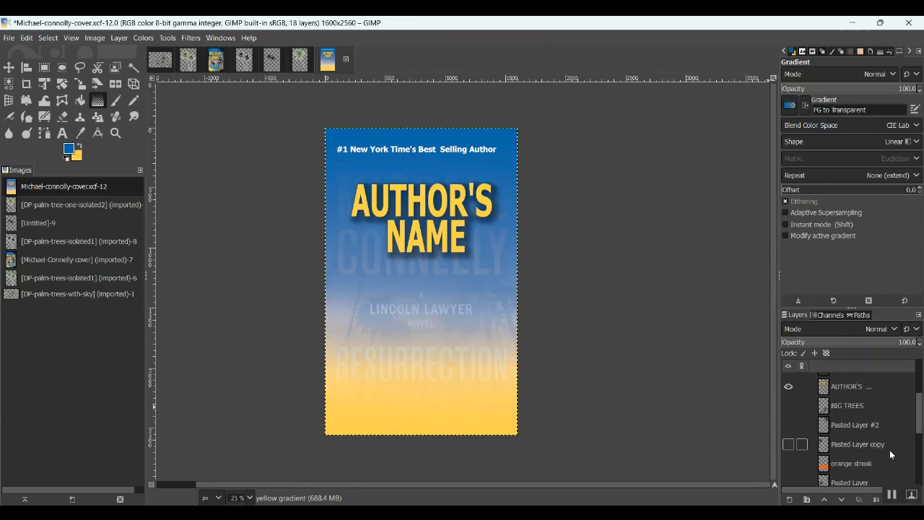
pyautogui.scroll(4, 890, 450)
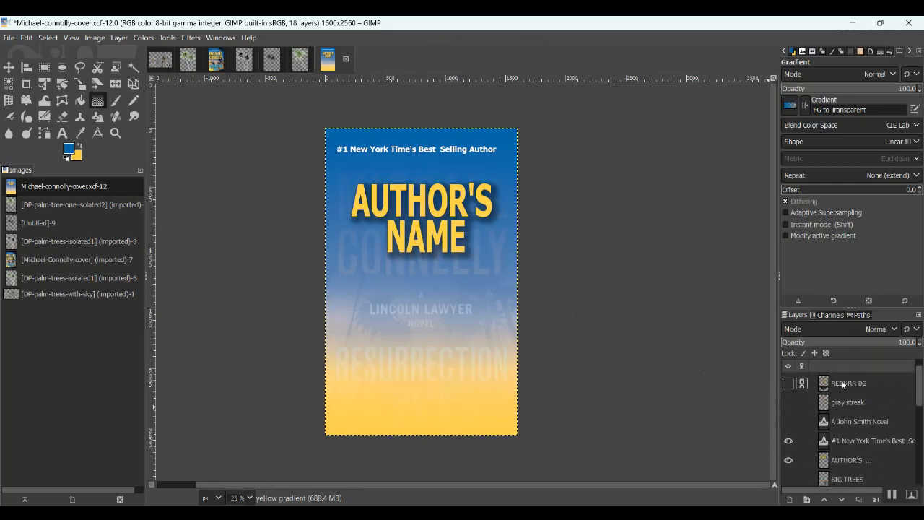
pyautogui.scroll(1, 861, 395)
pyautogui.click(861, 383)
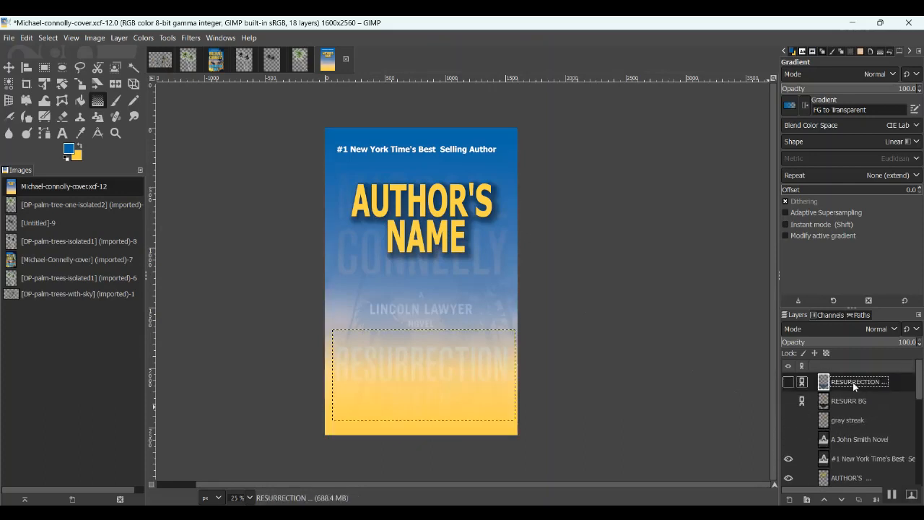
pyautogui.click(791, 380)
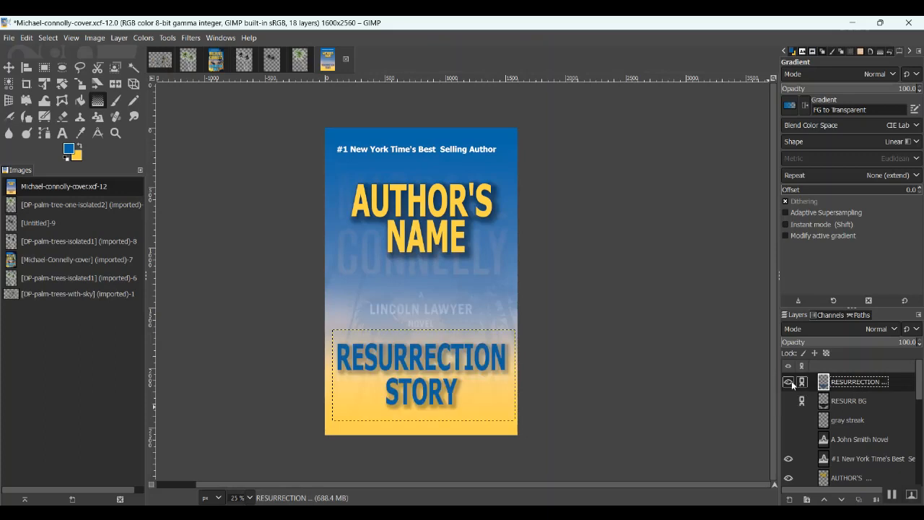
pyautogui.click(786, 402)
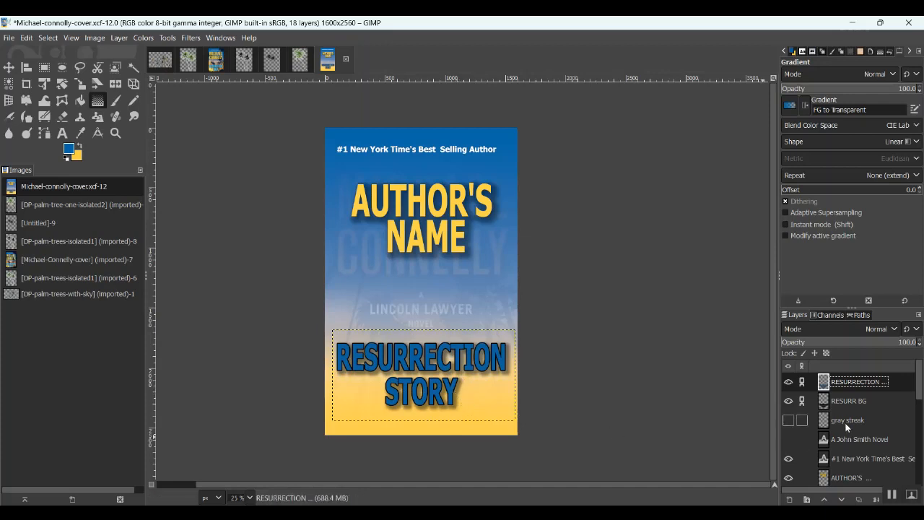
# Show the white novel subtitle text layer above the title, and compare the text layout with the reference cover
pyautogui.scroll(-1, 868, 429)
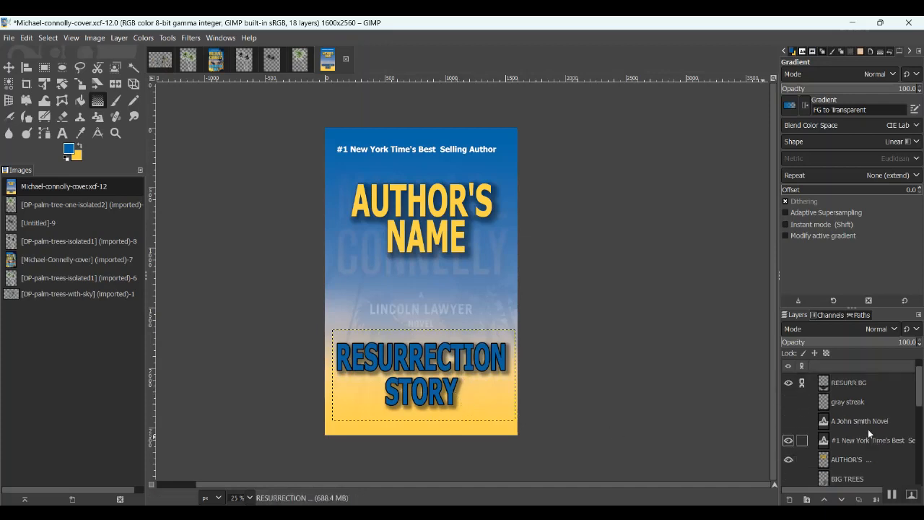
pyautogui.click(789, 421)
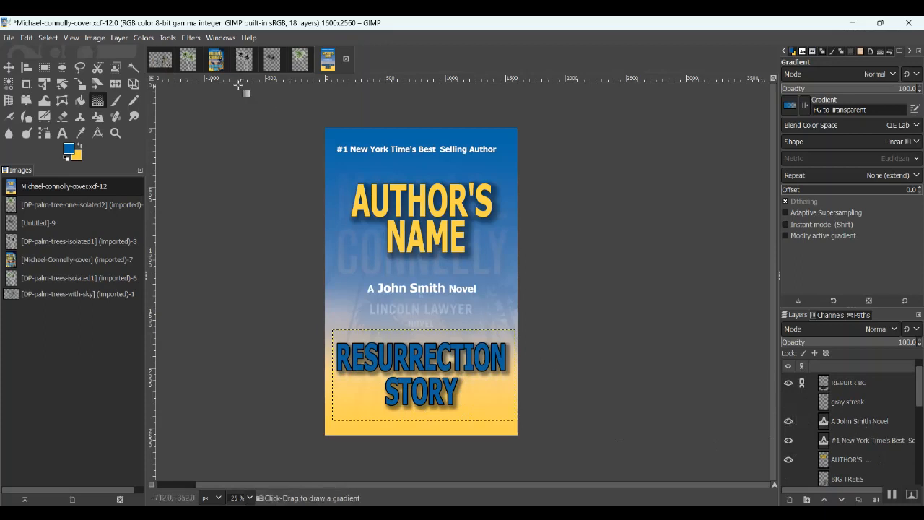
pyautogui.click(216, 61)
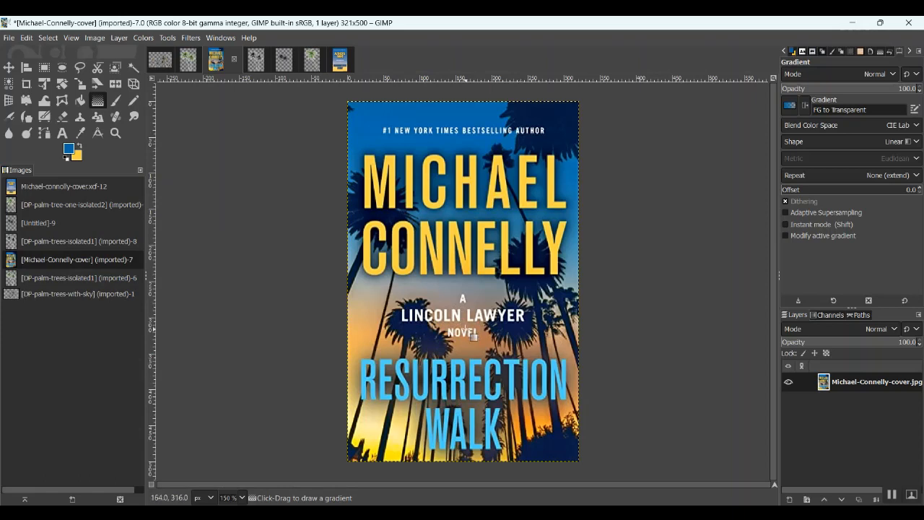
pyautogui.click(341, 61)
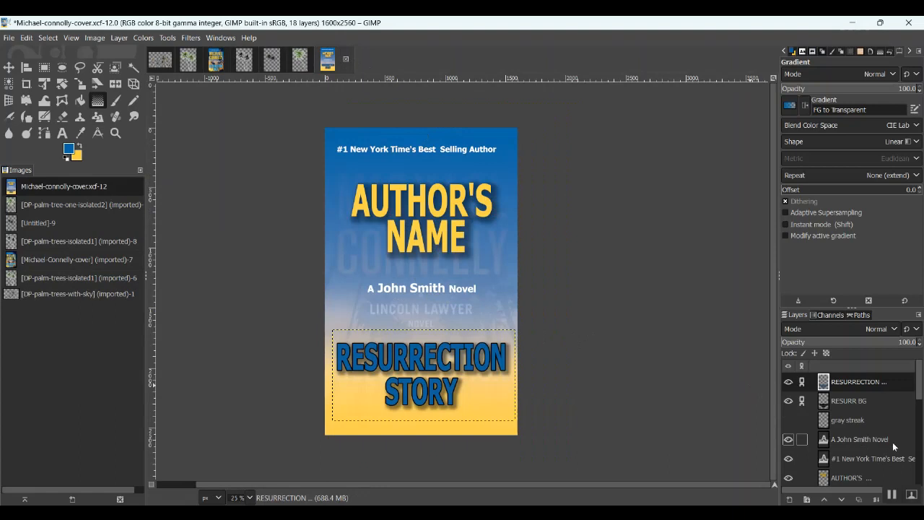
# In the palm-trees-with-sky image, outline the palm group with a freehand selection, leaving out the leftmost palm and the foliage at the right edge
pyautogui.scroll(-4, 893, 447)
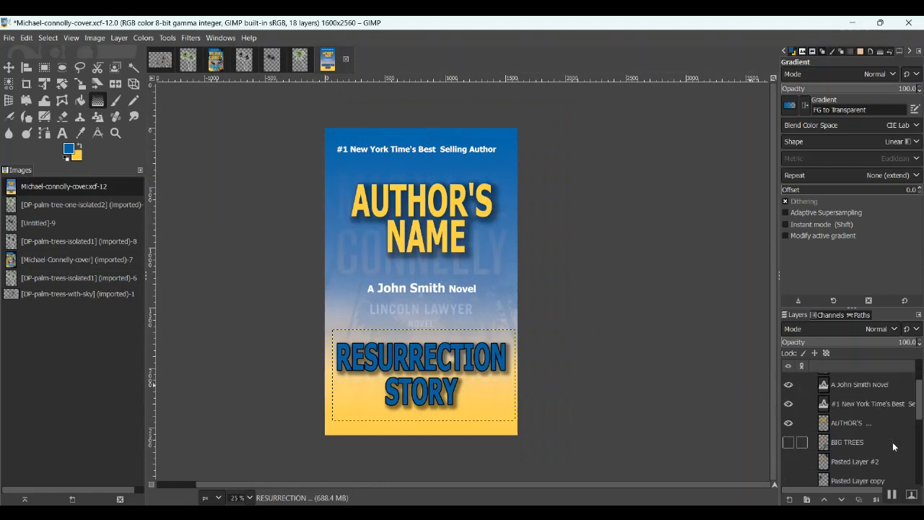
pyautogui.scroll(-3, 893, 447)
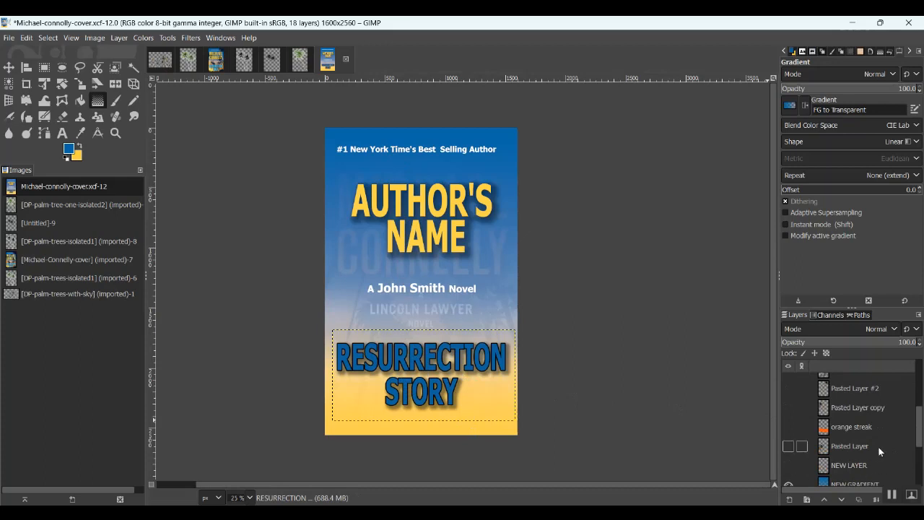
pyautogui.click(159, 61)
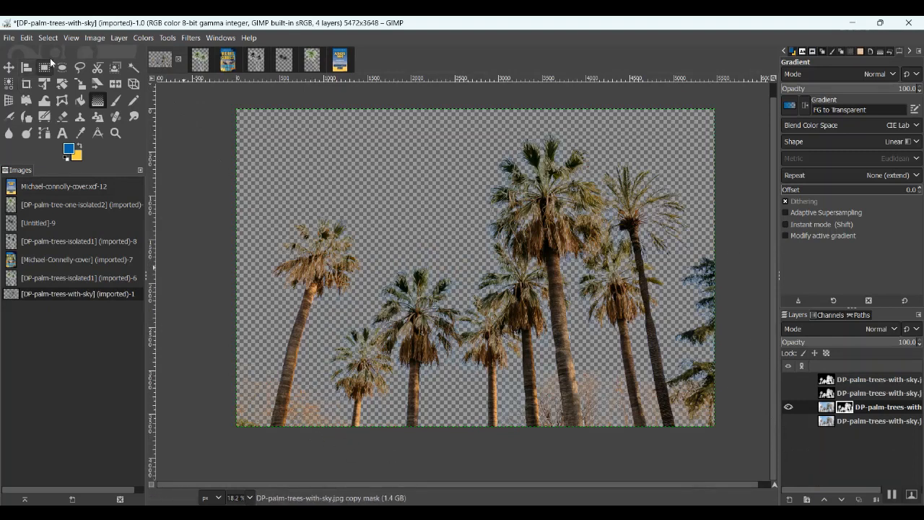
pyautogui.press('r')
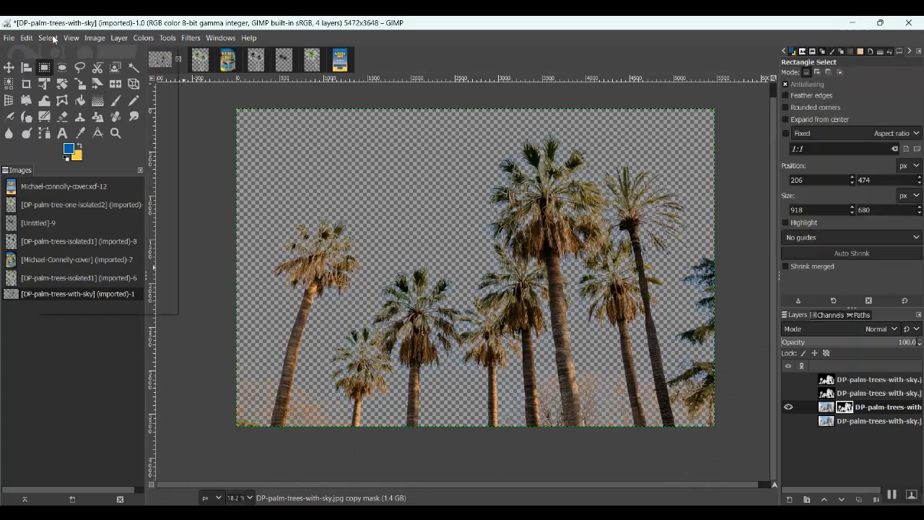
pyautogui.click(49, 38)
pyautogui.click(399, 64)
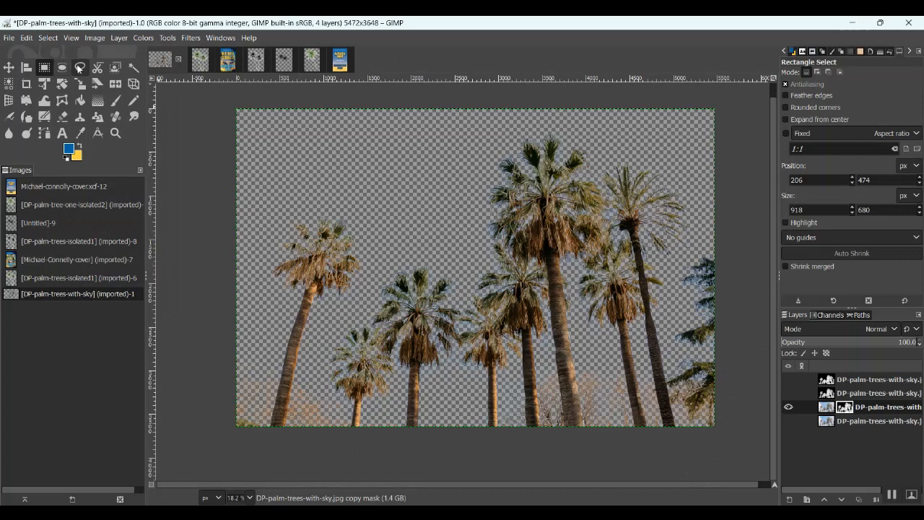
pyautogui.click(79, 68)
pyautogui.moveTo(313, 420)
pyautogui.mouseDown()
pyautogui.moveTo(306, 357)
pyautogui.moveTo(354, 293)
pyautogui.mouseUp()
pyautogui.moveTo(470, 169)
pyautogui.mouseDown()
pyautogui.moveTo(501, 136)
pyautogui.moveTo(536, 127)
pyautogui.mouseUp()
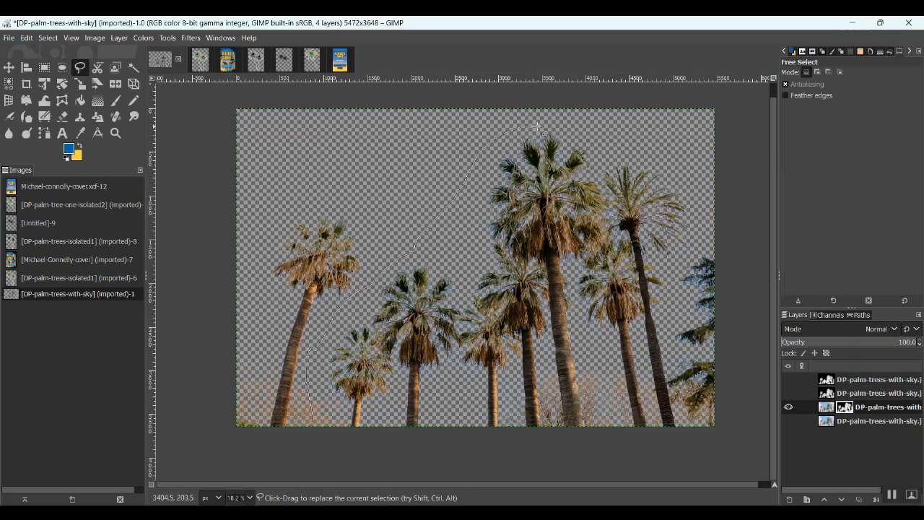
pyautogui.moveTo(694, 244)
pyautogui.mouseDown()
pyautogui.moveTo(681, 352)
pyautogui.moveTo(698, 428)
pyautogui.moveTo(613, 446)
pyautogui.moveTo(491, 446)
pyautogui.moveTo(334, 436)
pyautogui.moveTo(314, 421)
pyautogui.mouseUp()
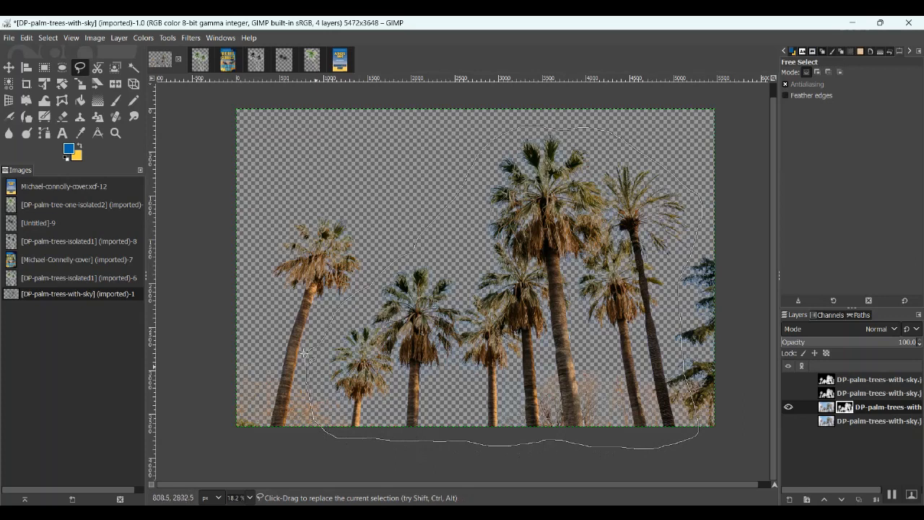
pyautogui.press('Return')
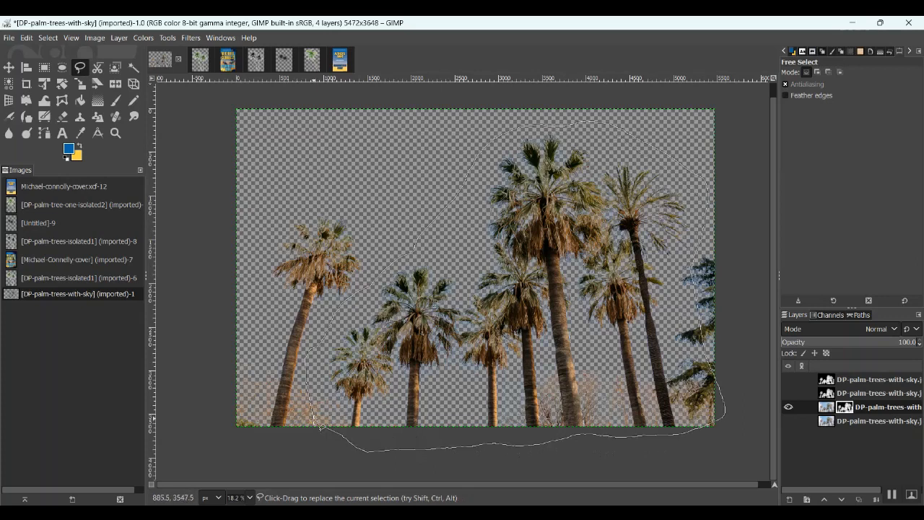
# Copy the visible pixels inside the palm selection to the clipboard
pyautogui.rightClick(545, 248)
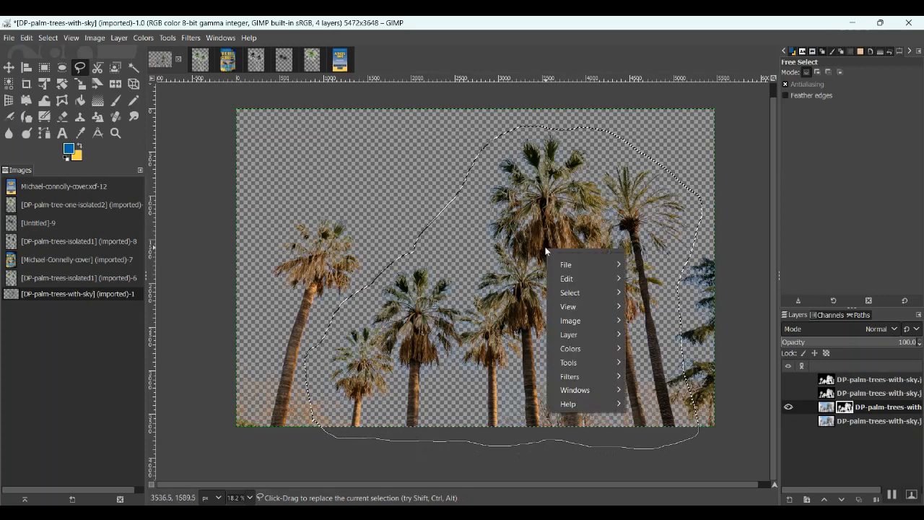
pyautogui.moveTo(584, 278)
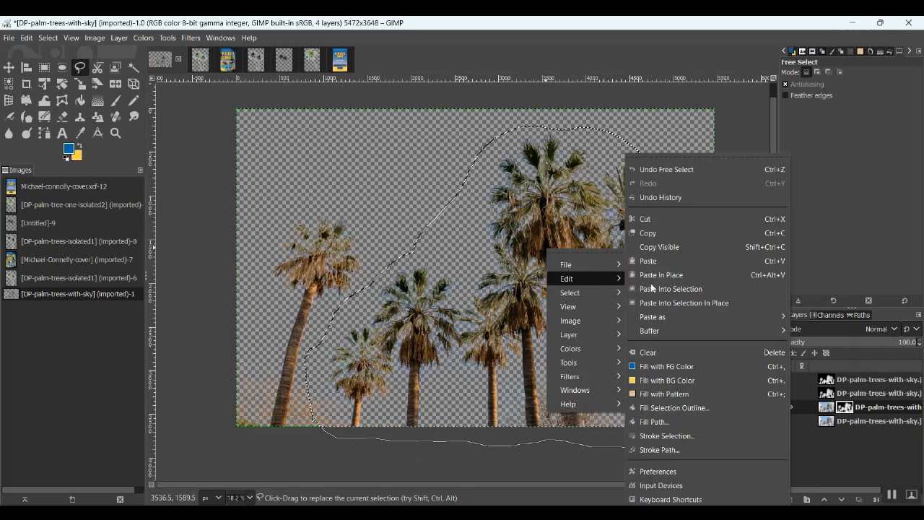
pyautogui.click(677, 247)
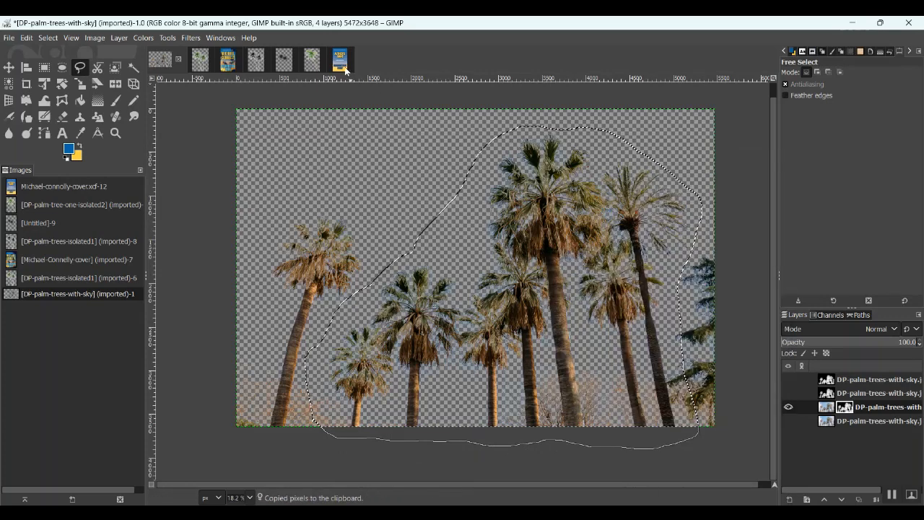
# In the Michael-connolly-cover image, show the BIG TREES, Pasted Layer #2, Pasted Layer copy and Pasted Layer palm layers
pyautogui.click(339, 60)
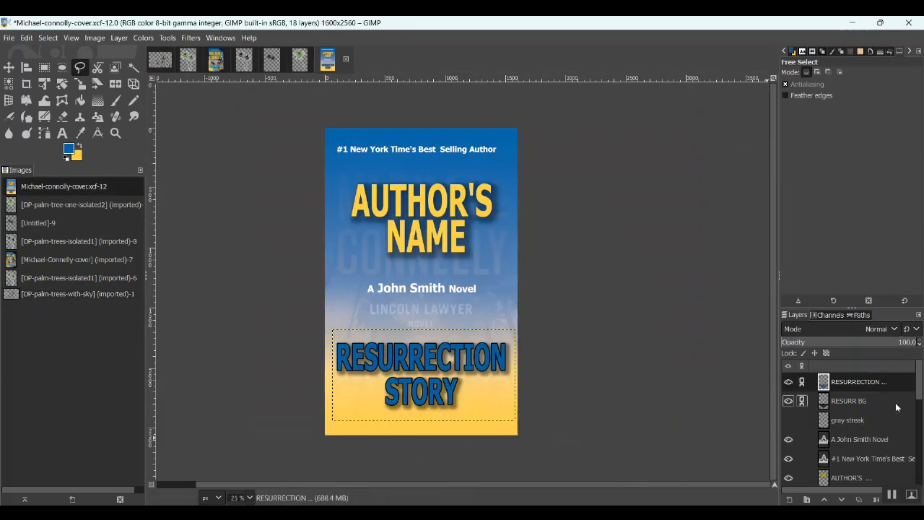
pyautogui.scroll(-4, 903, 433)
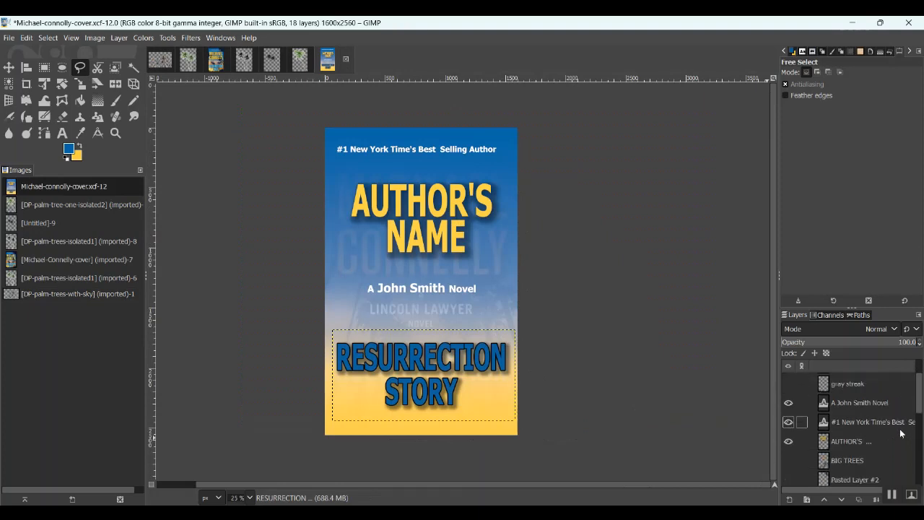
pyautogui.click(788, 425)
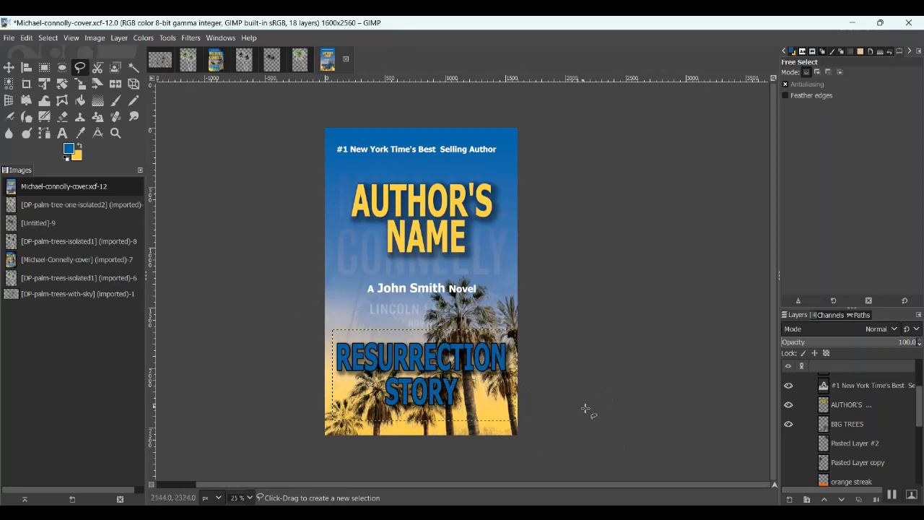
pyautogui.click(790, 444)
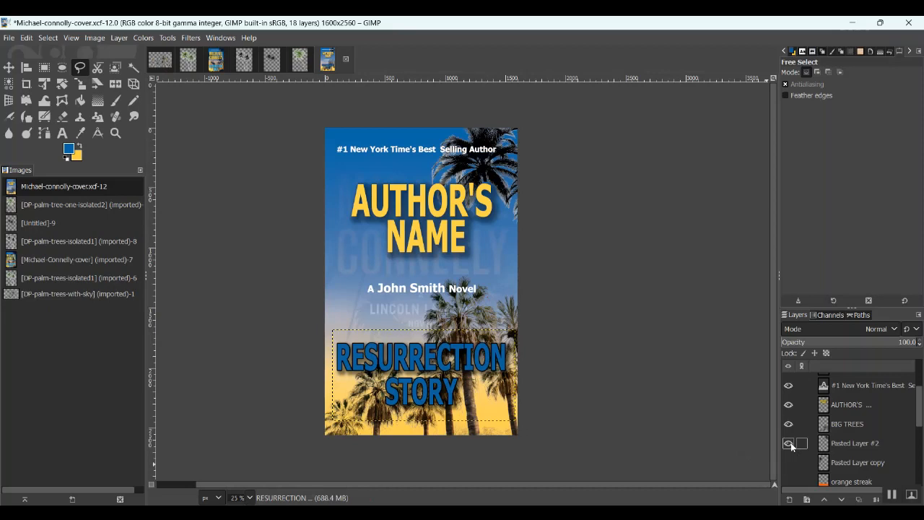
pyautogui.click(788, 463)
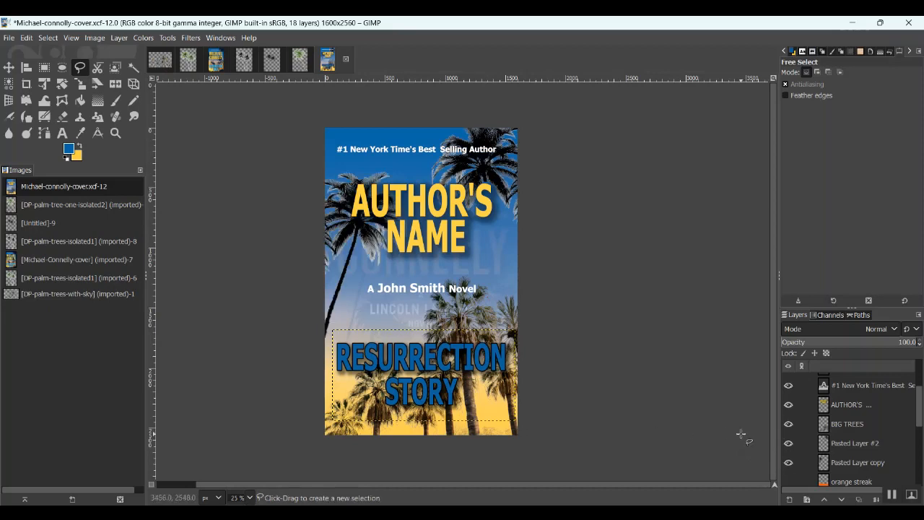
pyautogui.scroll(-4, 898, 465)
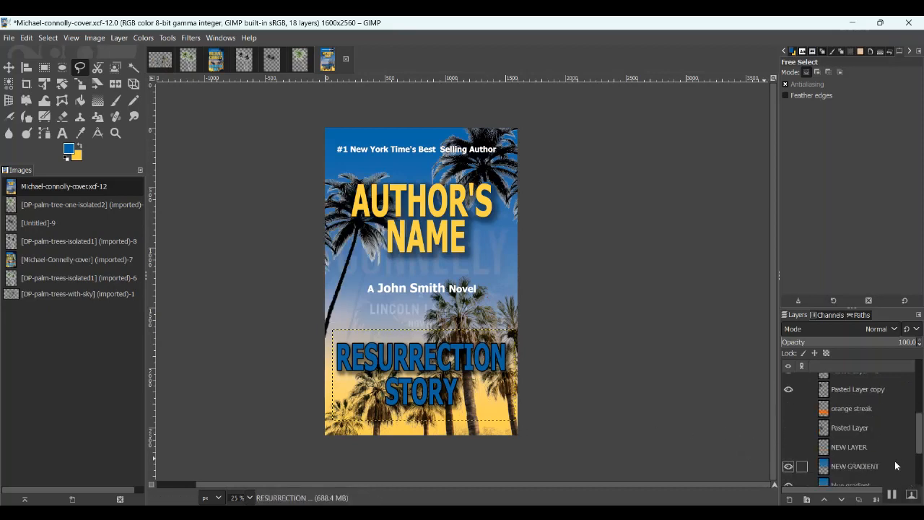
pyautogui.click(787, 428)
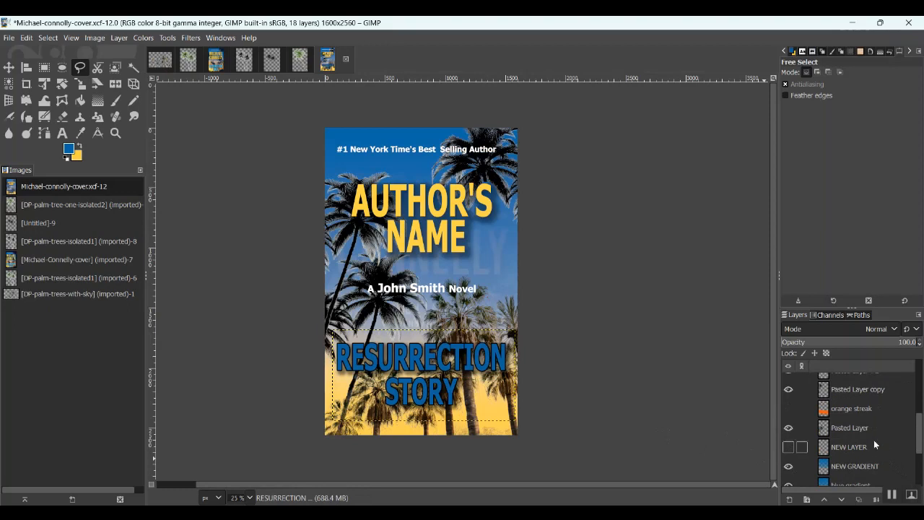
# Hide the connolly picture reference layer beneath the gradients
pyautogui.scroll(-2, 878, 465)
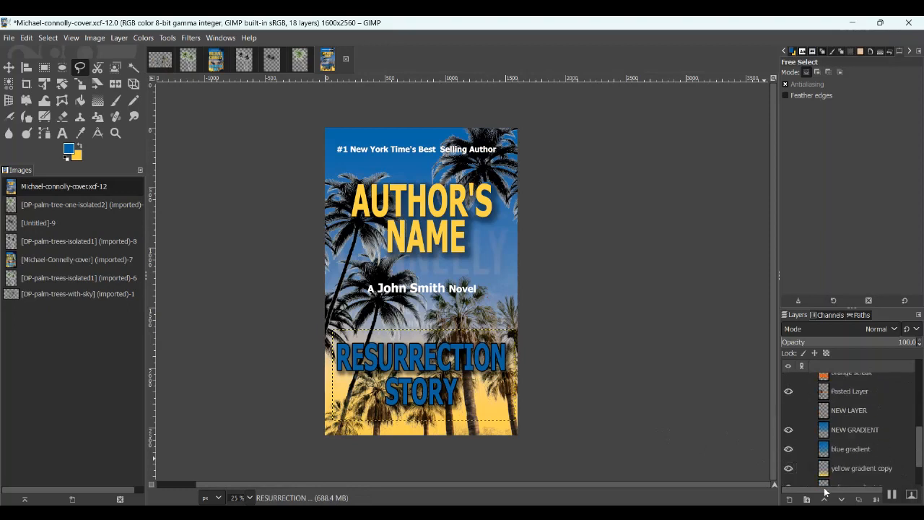
pyautogui.scroll(-3, 873, 471)
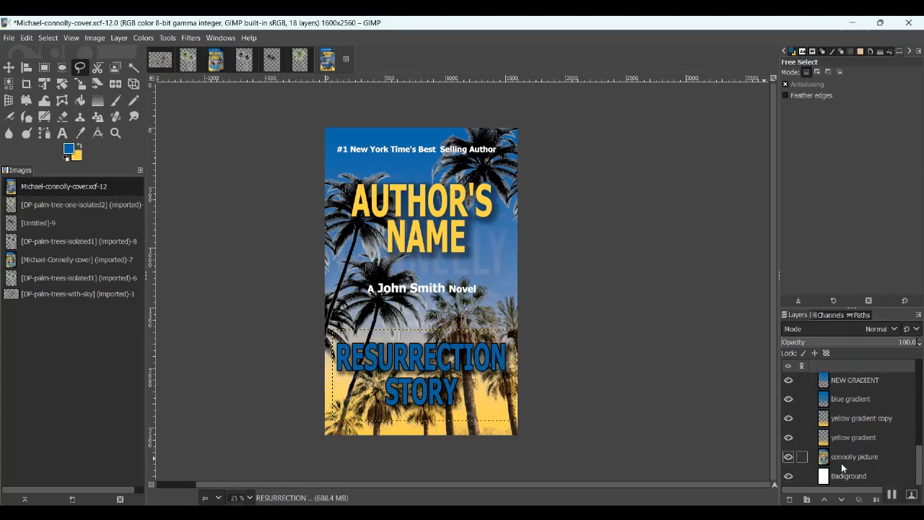
pyautogui.click(789, 456)
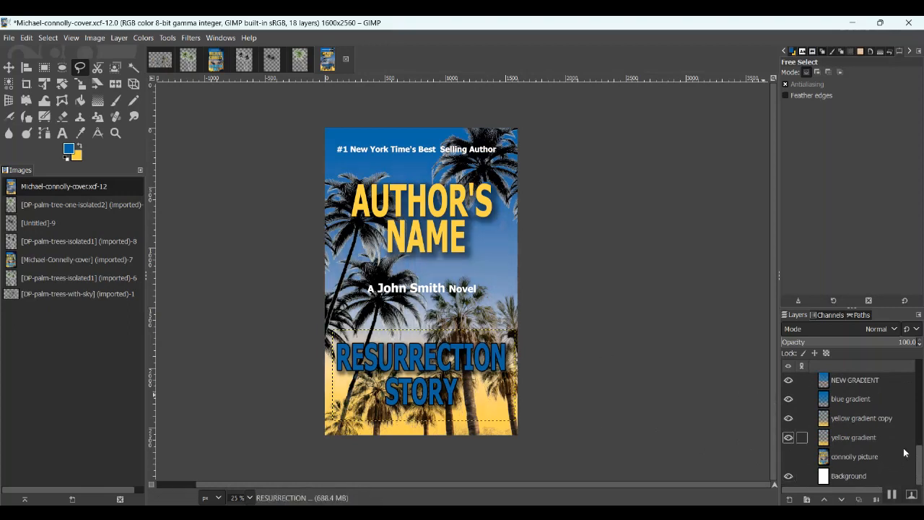
# Show the NEW LAYER and orange streak layers
pyautogui.scroll(2, 877, 460)
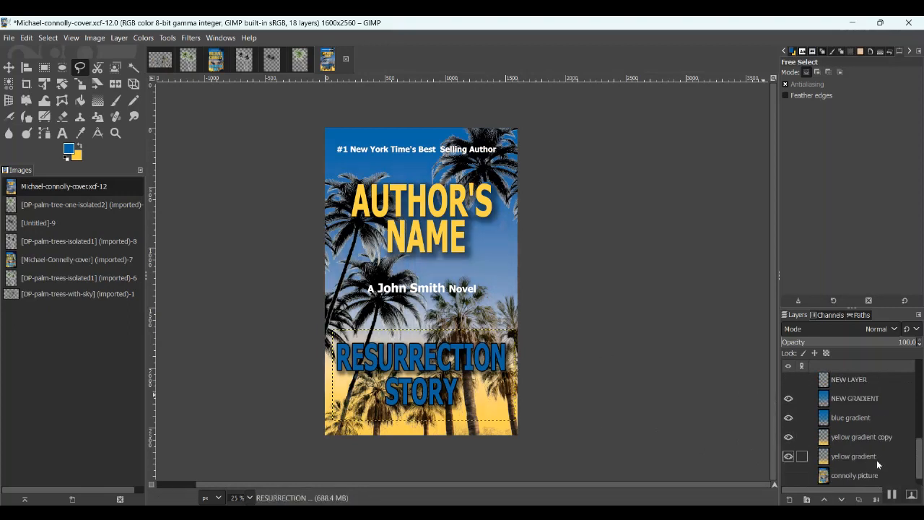
pyautogui.scroll(1, 877, 458)
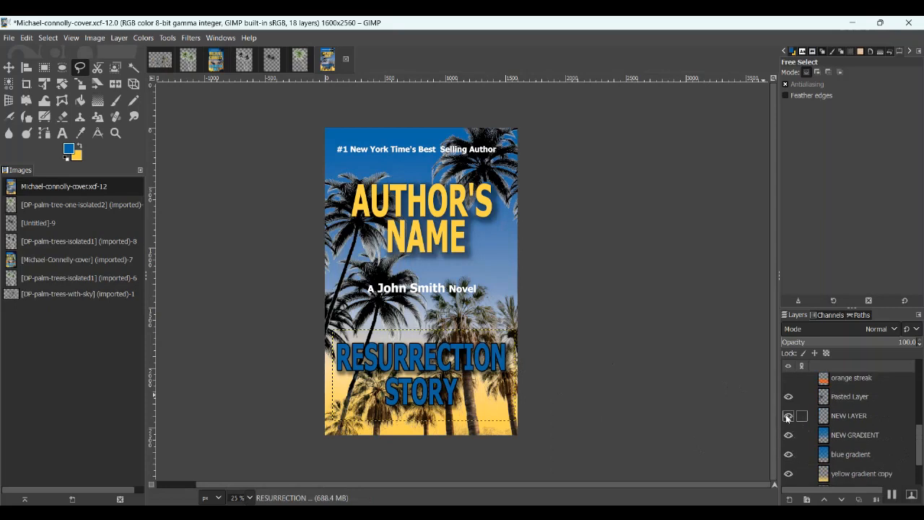
pyautogui.scroll(2, 902, 428)
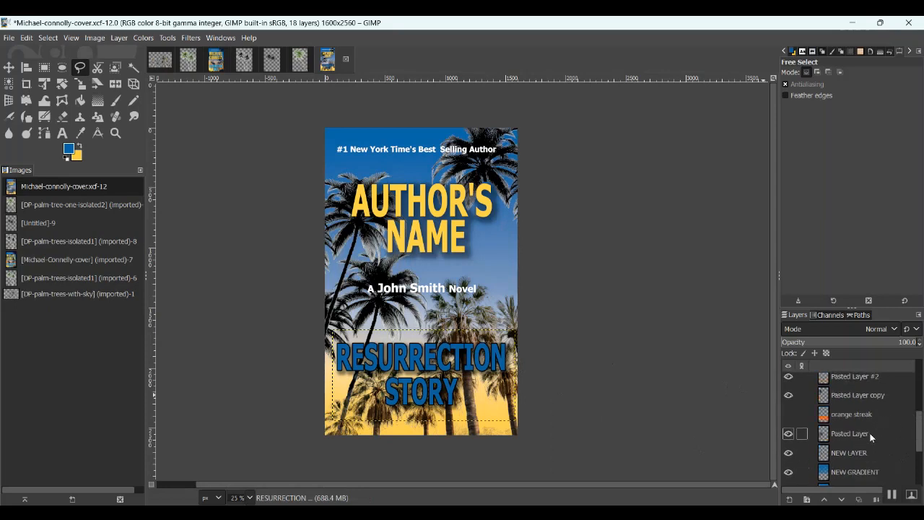
pyautogui.scroll(5, 889, 422)
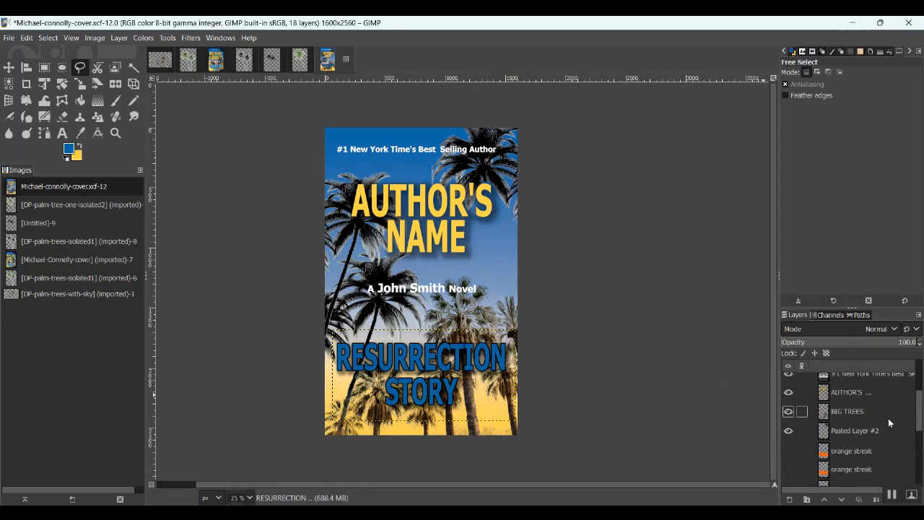
pyautogui.scroll(-4, 889, 422)
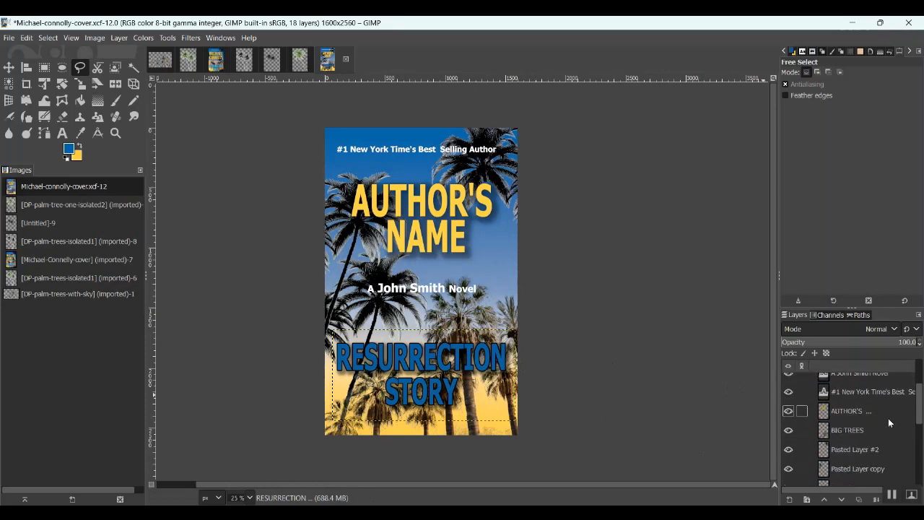
pyautogui.scroll(-1, 853, 452)
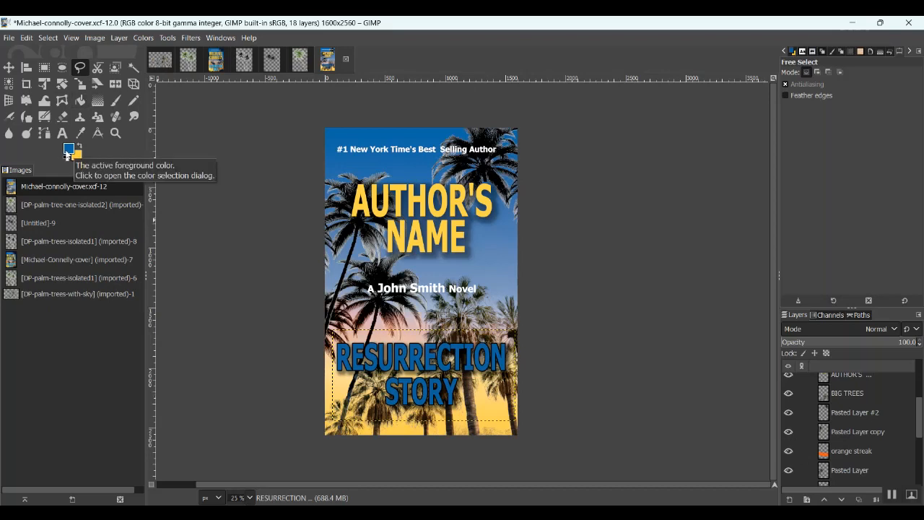
# Set up the Paintbrush with the 2. Hardness 025 brush at size 910
pyautogui.click(113, 104)
pyautogui.click(792, 106)
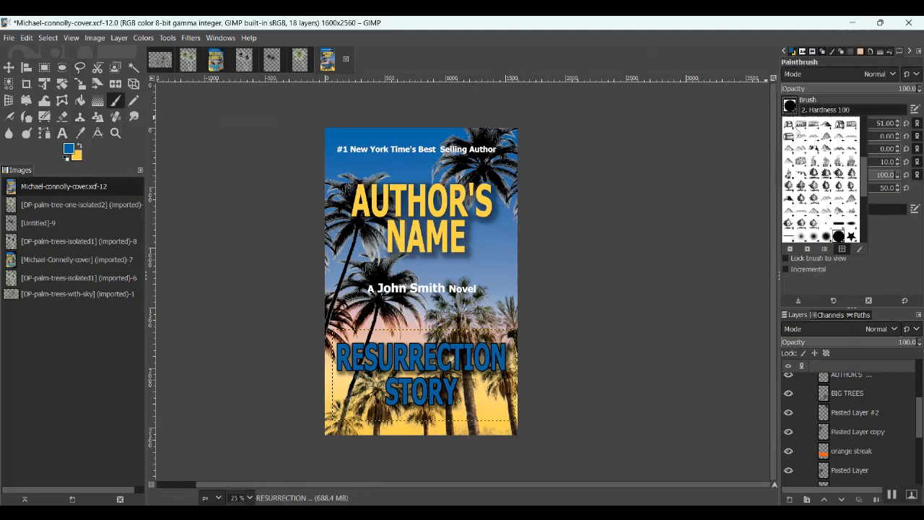
pyautogui.doubleClick(801, 237)
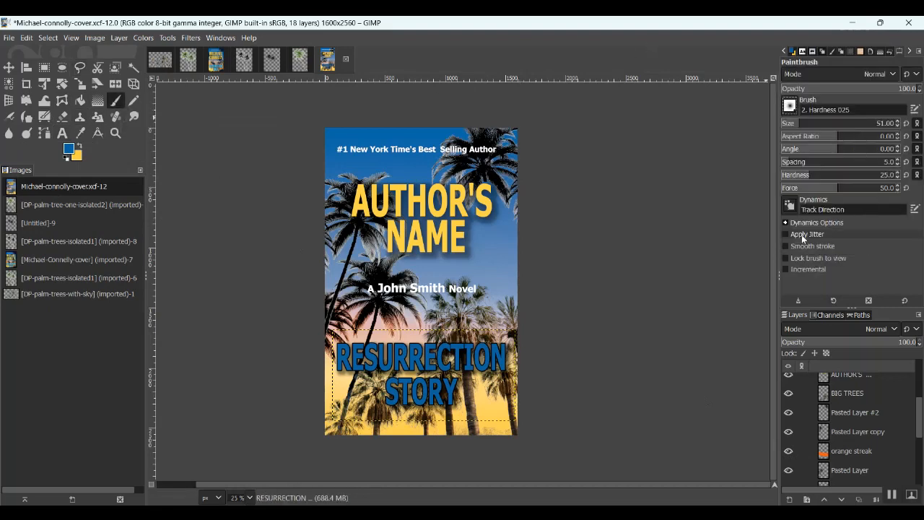
pyautogui.click(876, 109)
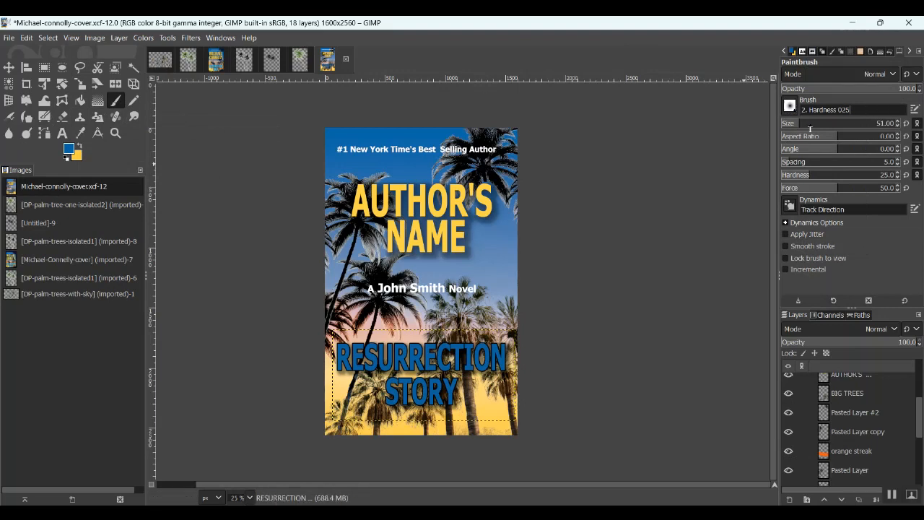
pyautogui.moveTo(872, 126); pyautogui.dragTo(886, 126)
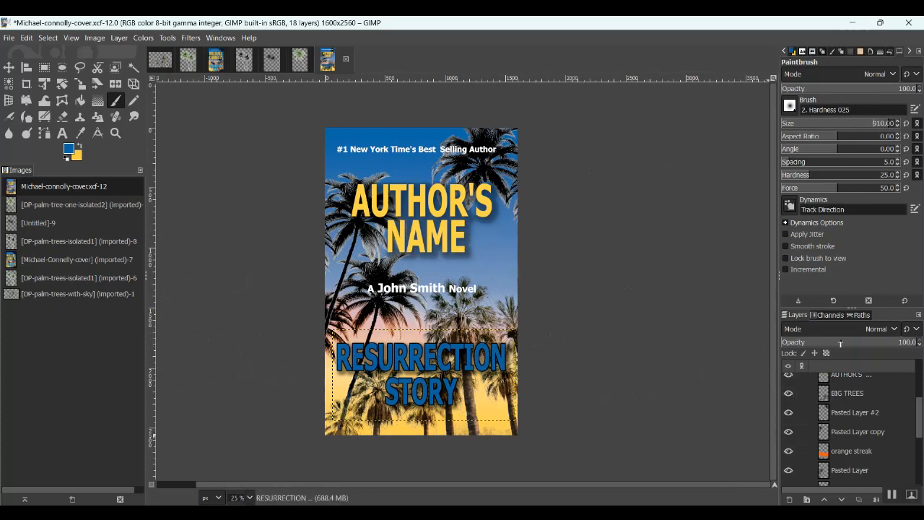
# Select the orange streak layer to check its blend settings, and show the gray streak layer
pyautogui.click(860, 449)
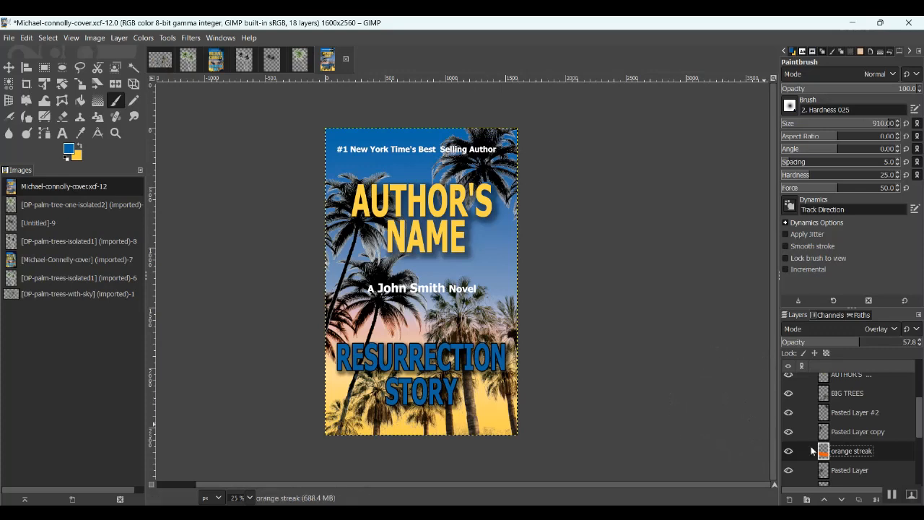
pyautogui.moveTo(919, 431)
pyautogui.mouseDown()
pyautogui.moveTo(923, 457)
pyautogui.moveTo(911, 389)
pyautogui.mouseUp()
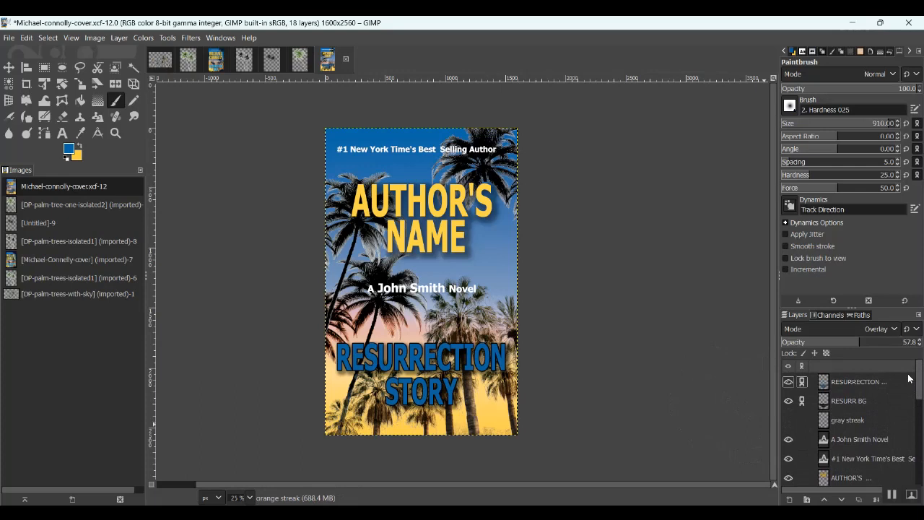
pyautogui.click(792, 420)
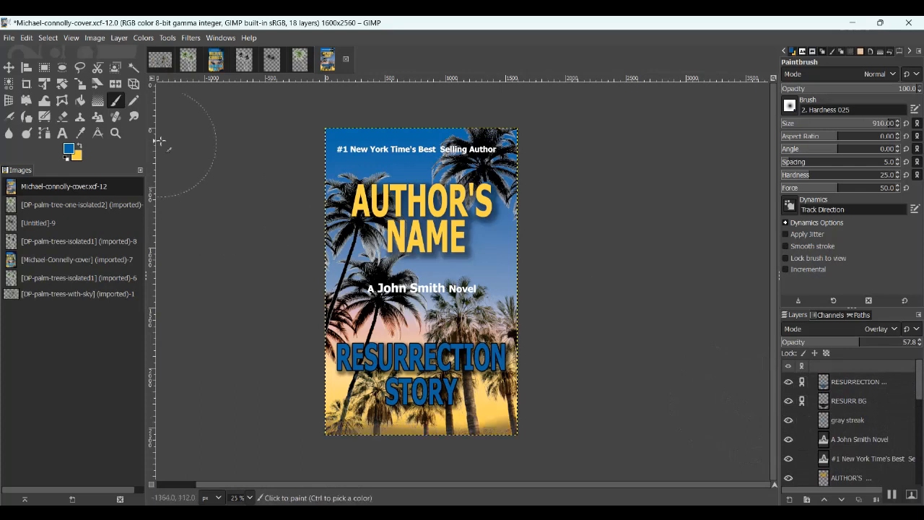
# Compare the finished cover's trees, sky and text with the Michael-Connelly-cover reference image
pyautogui.click(215, 60)
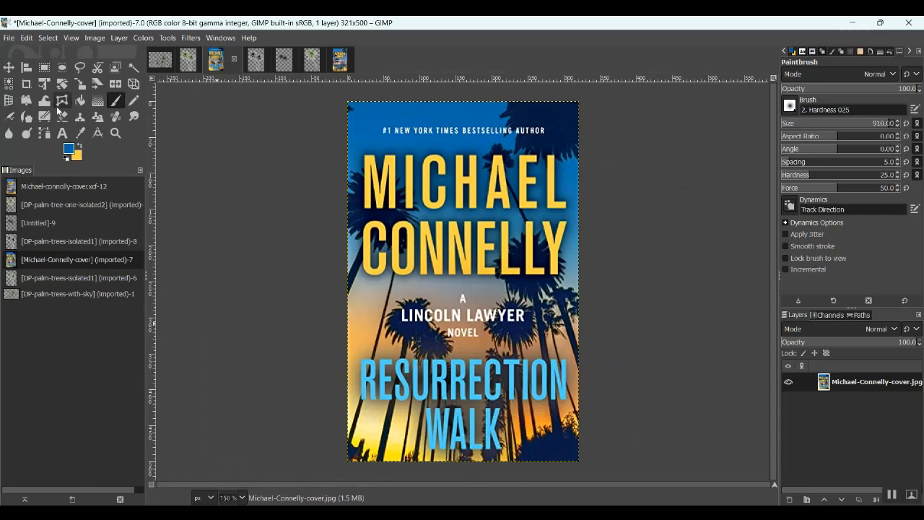
pyautogui.click(7, 67)
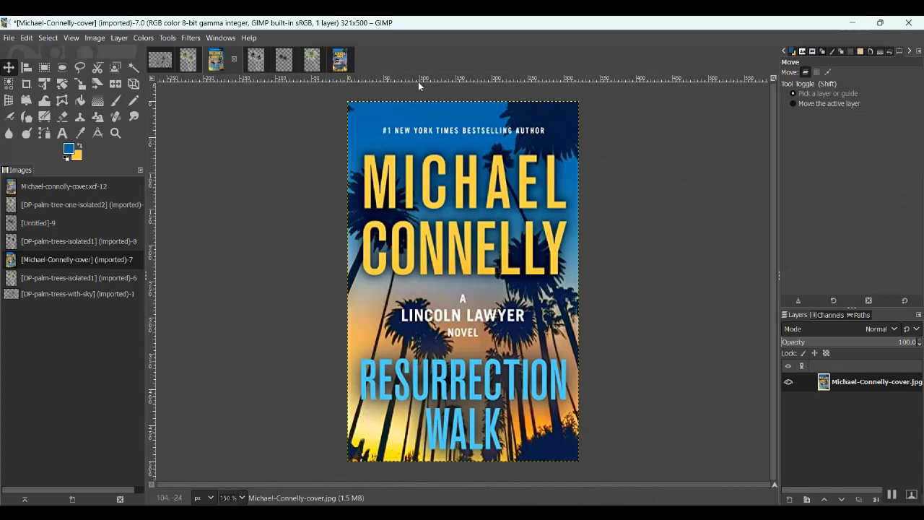
pyautogui.click(349, 64)
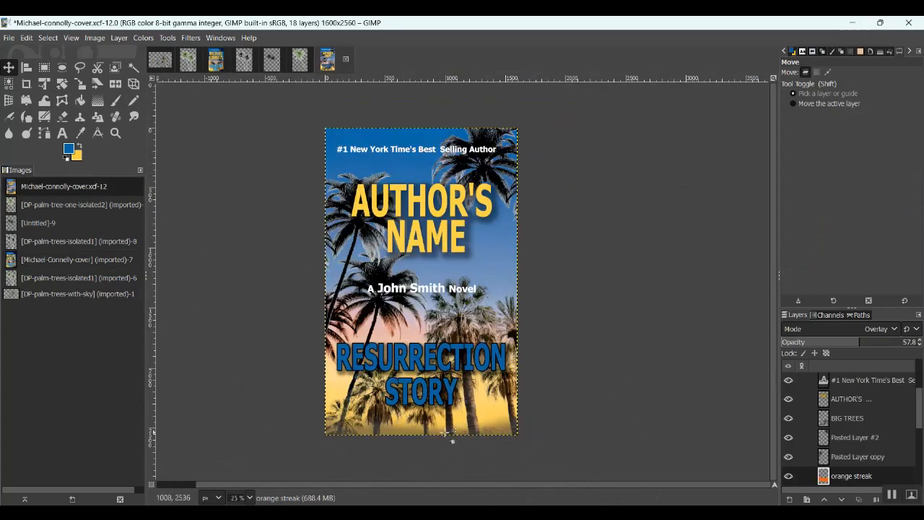